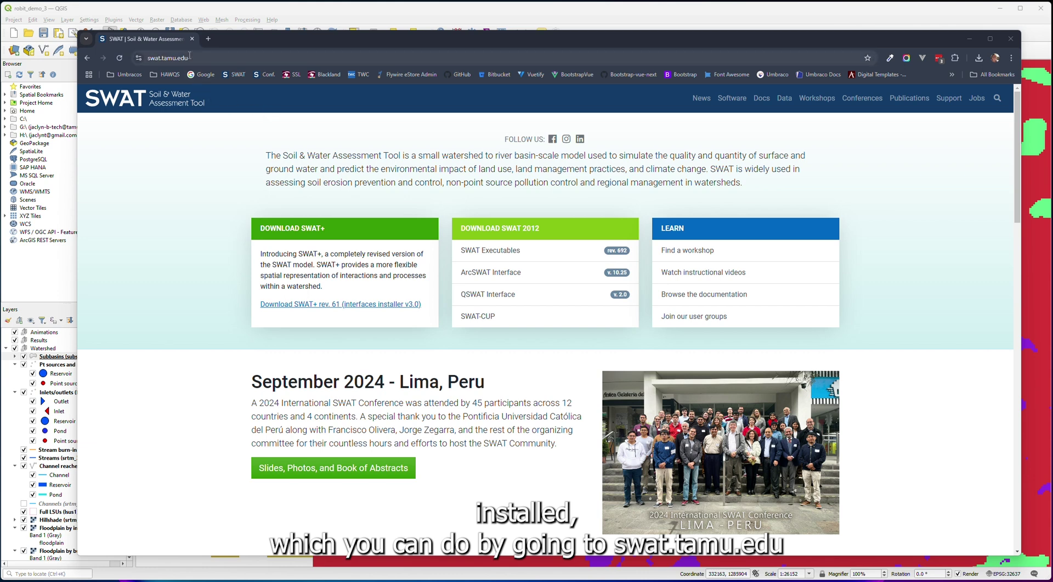
Step: Visit the SWAT+ software page, its online installation guide, the QSWAT+ Manual page and the Getting Started page
click(296, 305)
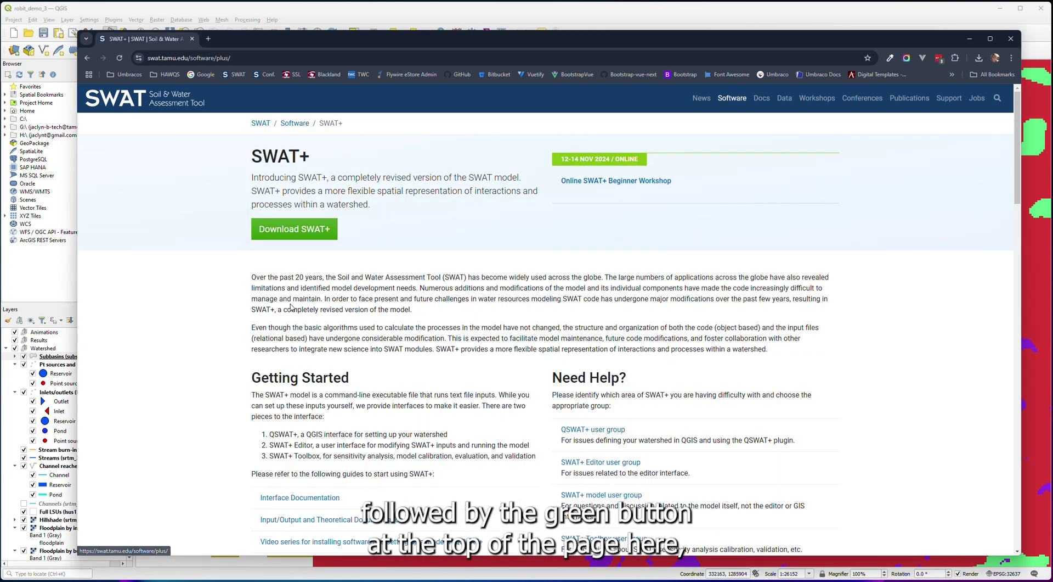
click(295, 229)
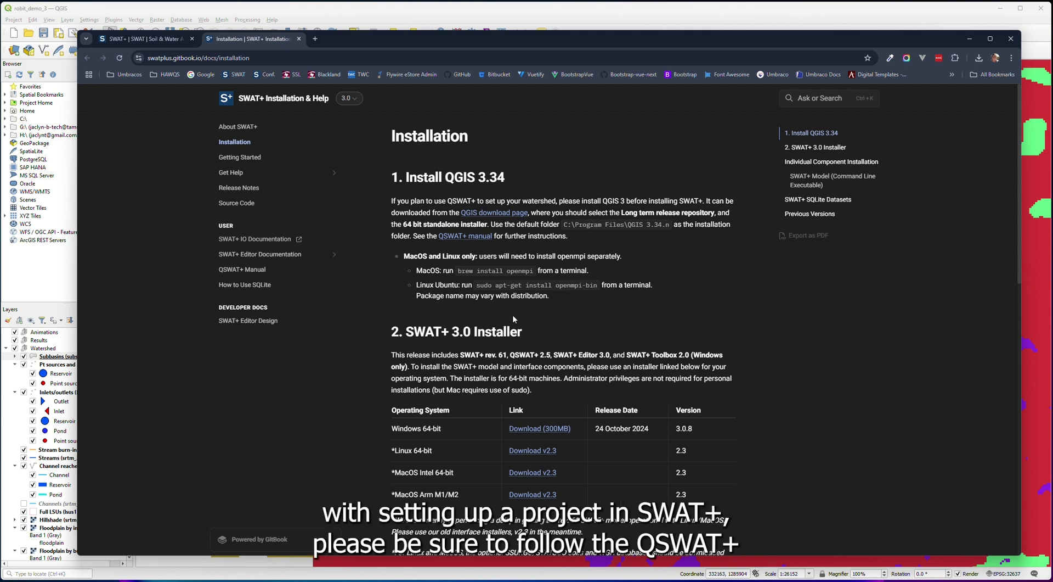
click(252, 268)
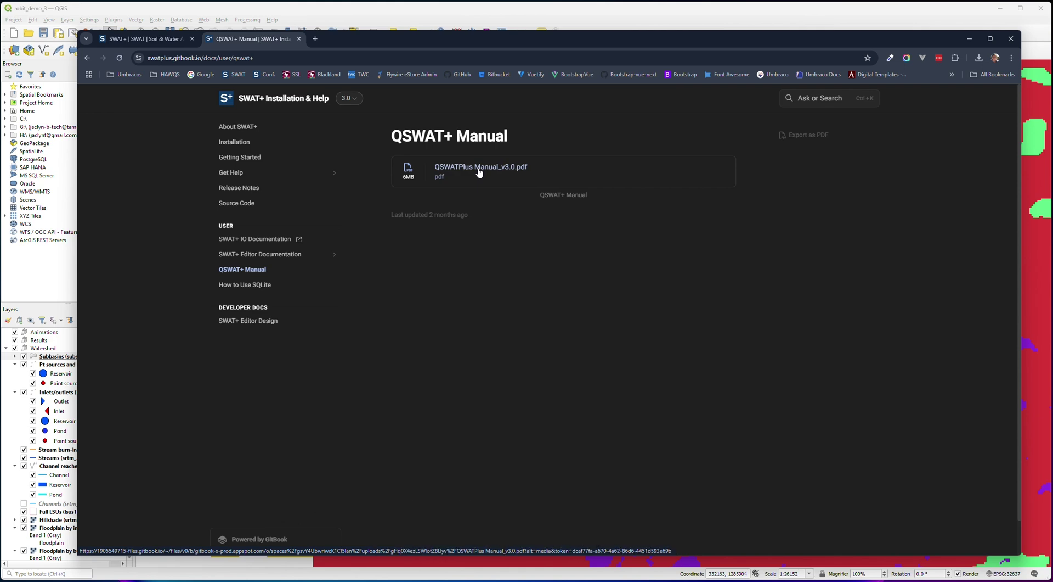
click(236, 161)
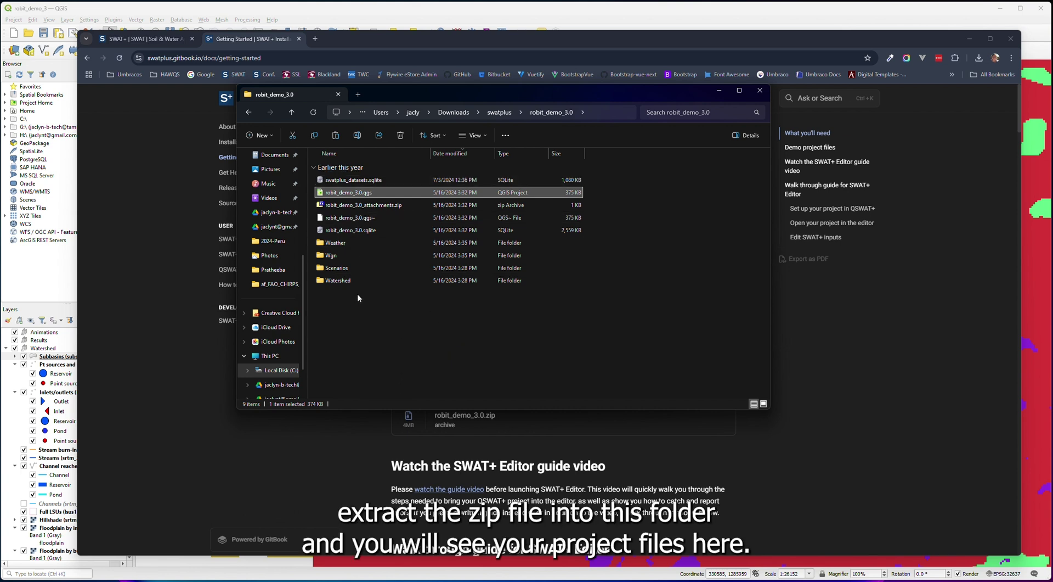
Step: Open the robit_demo_3.0.qgs project in QGIS and launch SWAT+ Editor from QSWAT+ to edit inputs
double_click(346, 193)
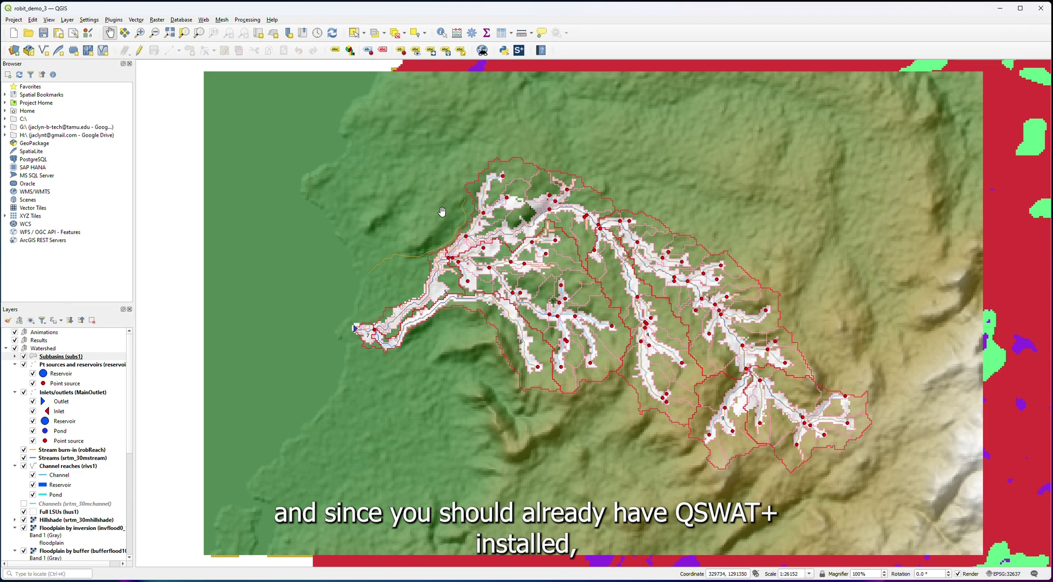
click(519, 51)
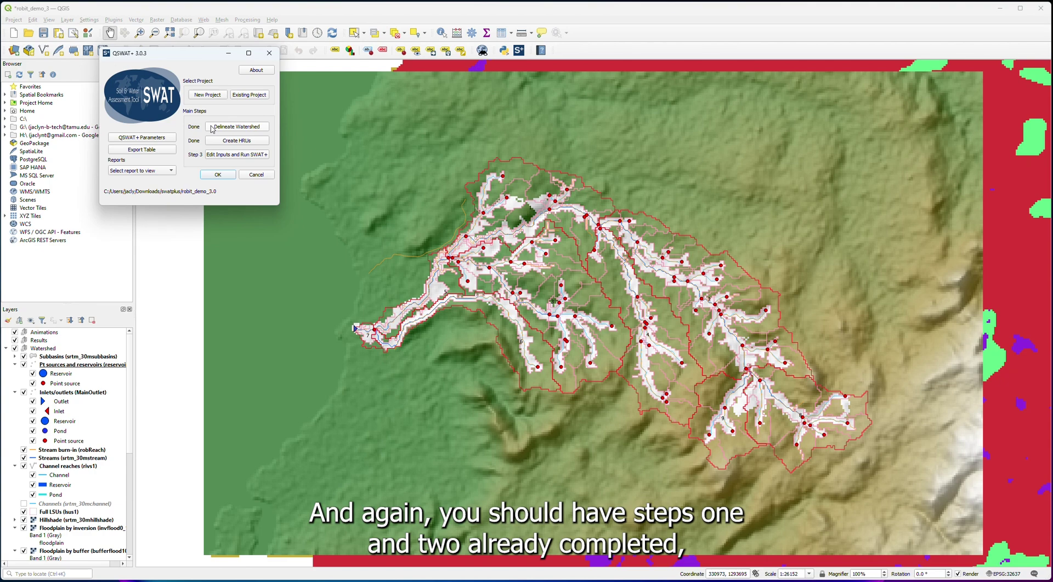
click(258, 157)
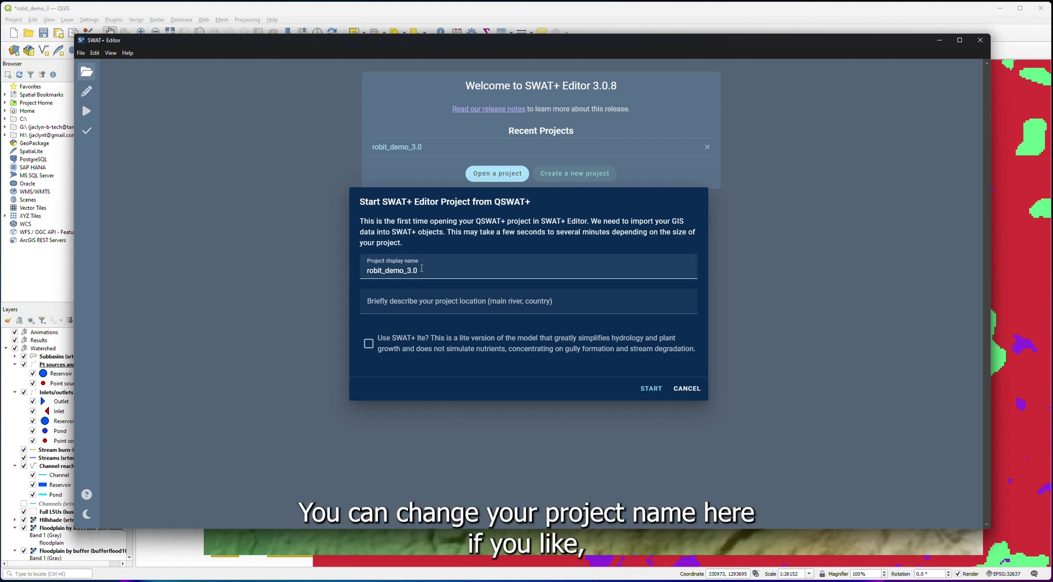
Step: Describe the project location as "Lake Tana, Ethiopia" and start the SWAT+ Editor project without SWAT+ lte
click(389, 307)
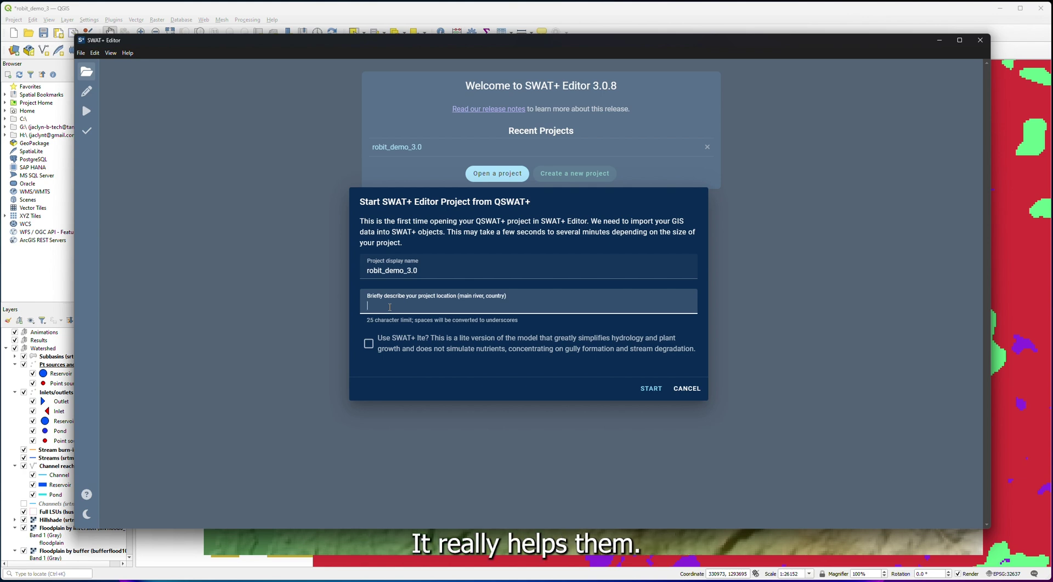
text(Lake Tana)
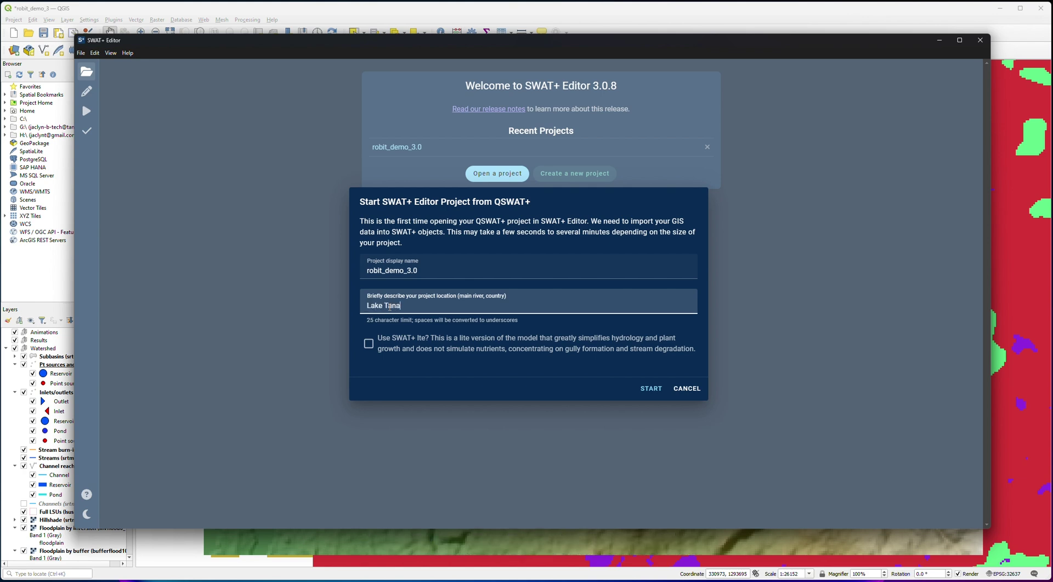
text(, Ethiopia)
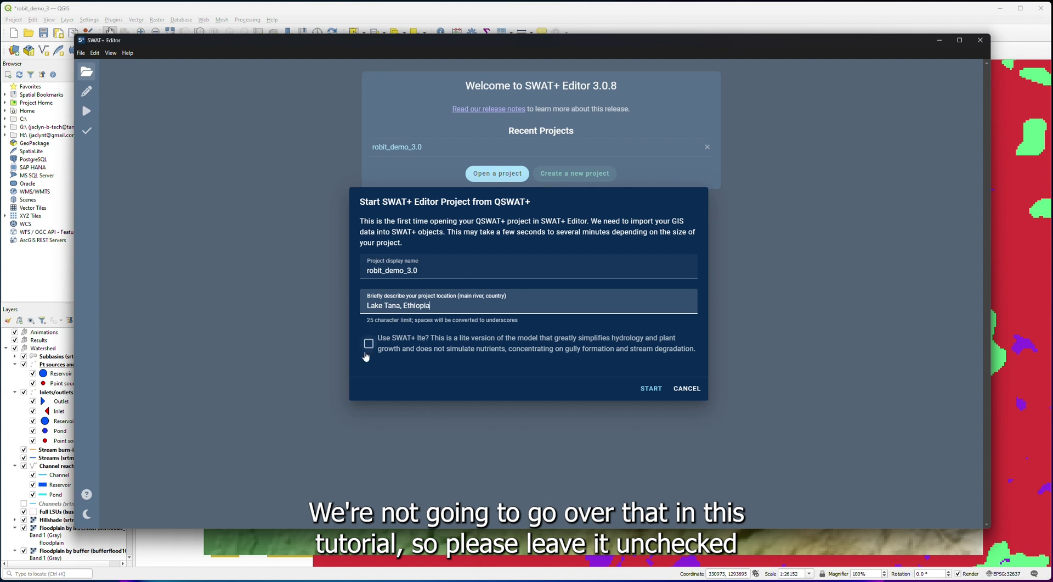
click(651, 389)
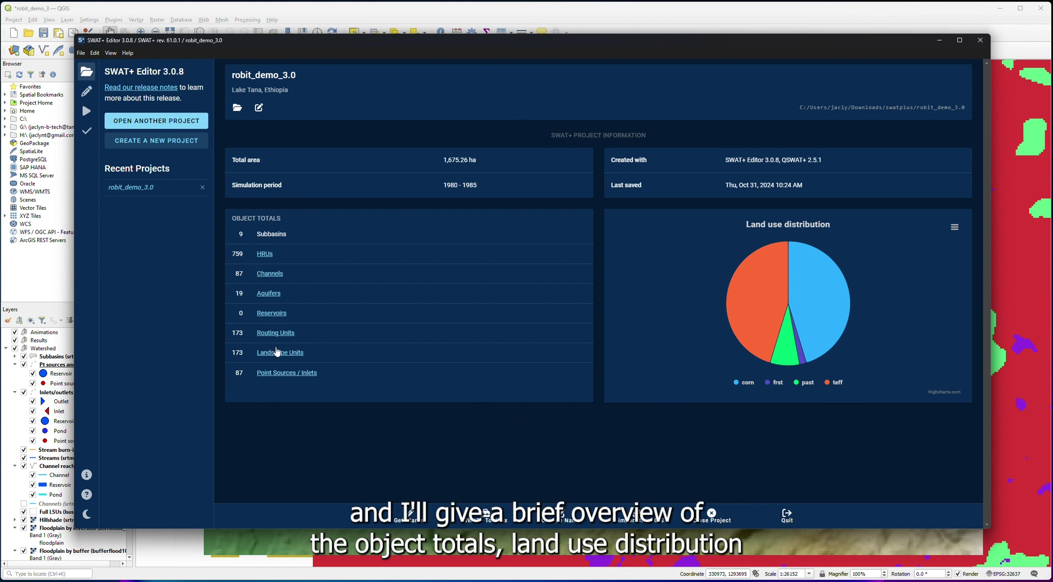
Step: Go to the Weather Generator inputs under Climate and start importing weather generator data
mouse_move(797, 254)
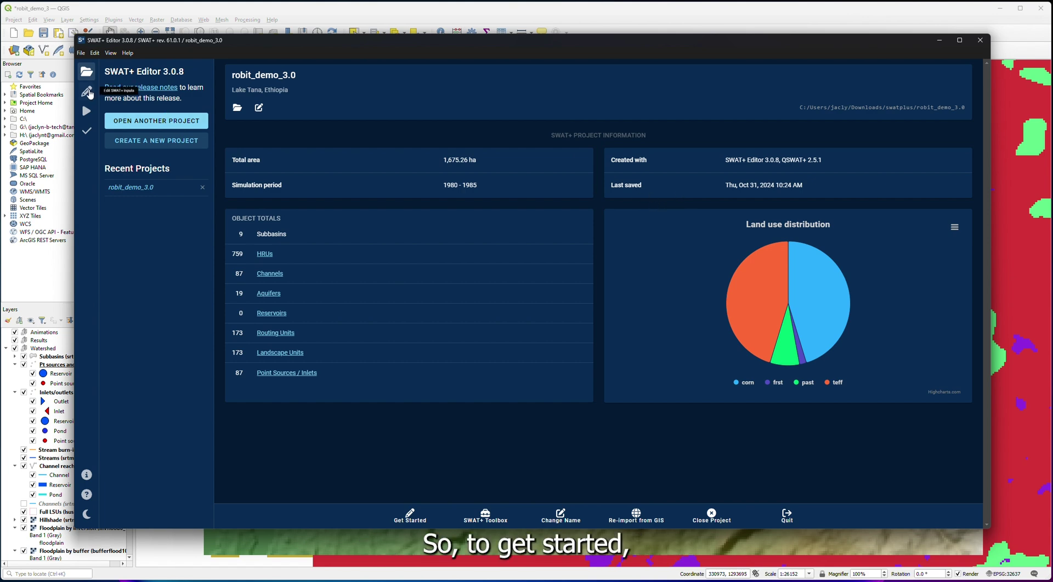
click(88, 94)
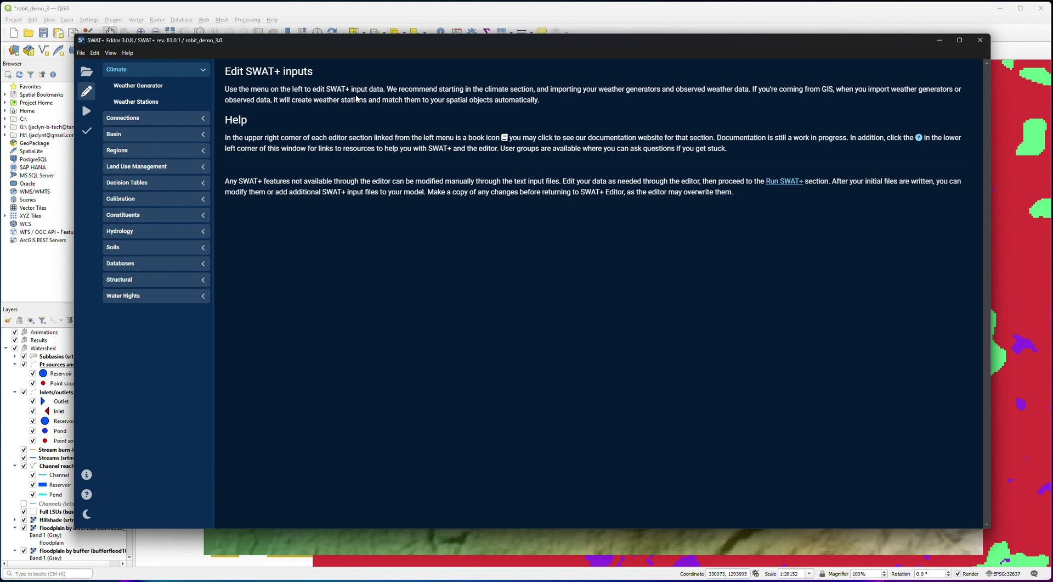
click(167, 89)
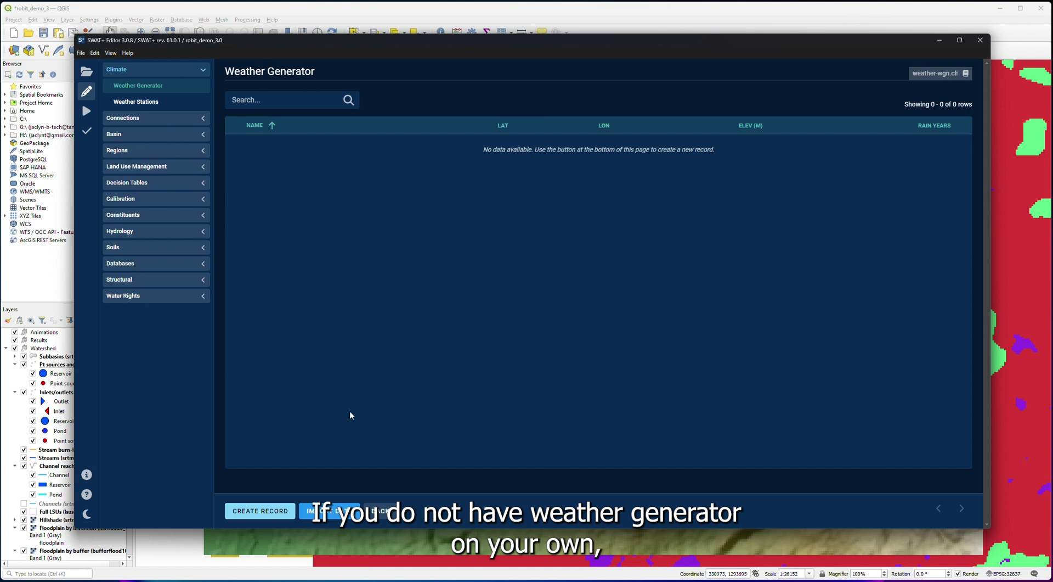
click(344, 512)
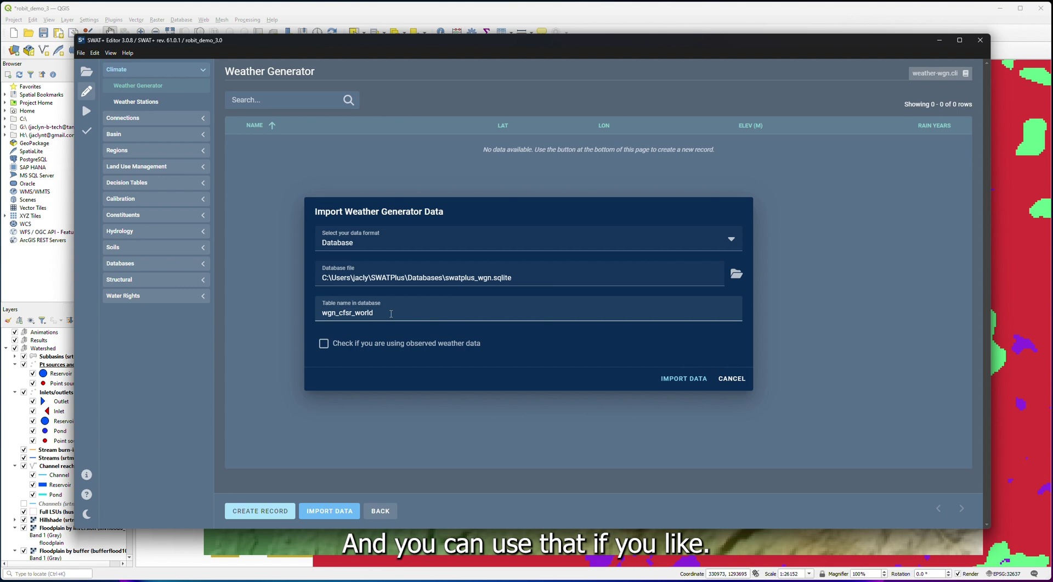
click(383, 242)
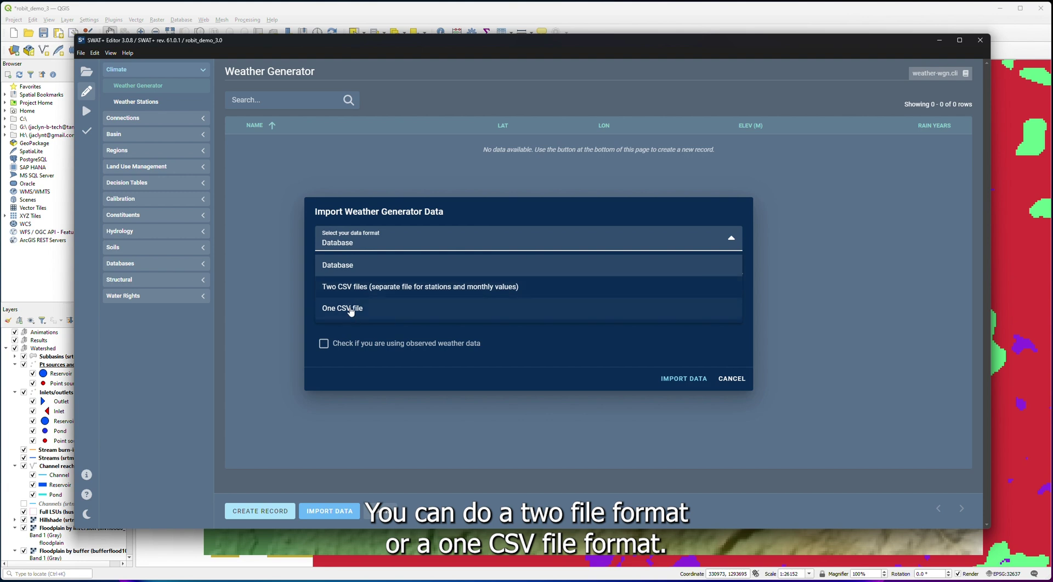
click(349, 267)
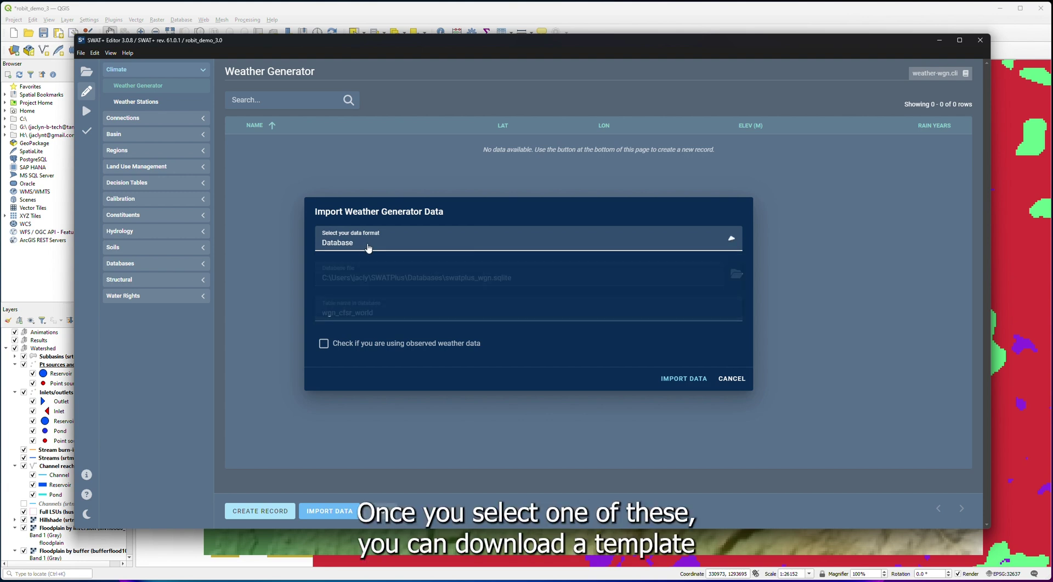
click(368, 248)
click(354, 288)
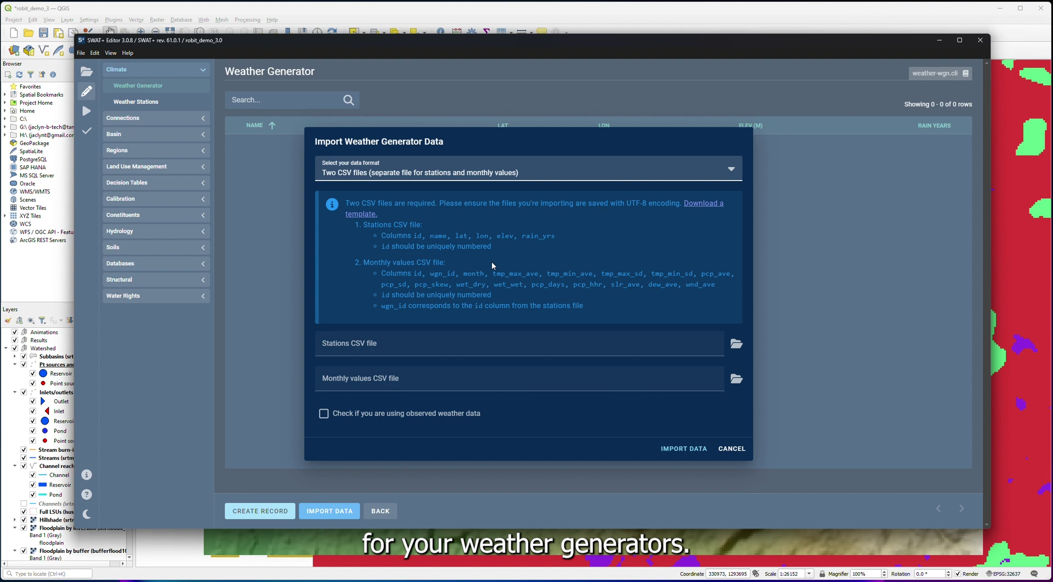
click(420, 172)
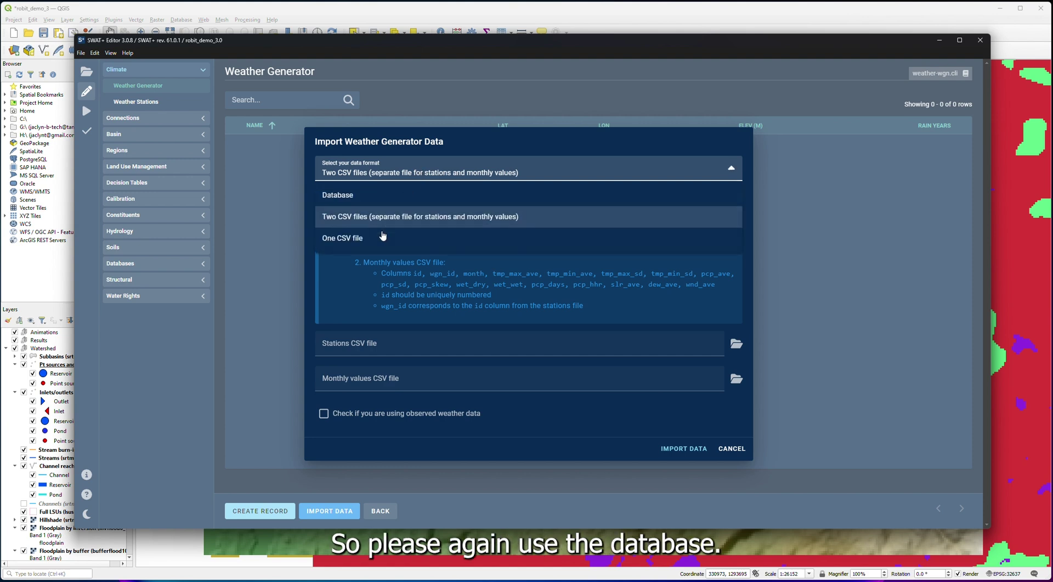
click(372, 194)
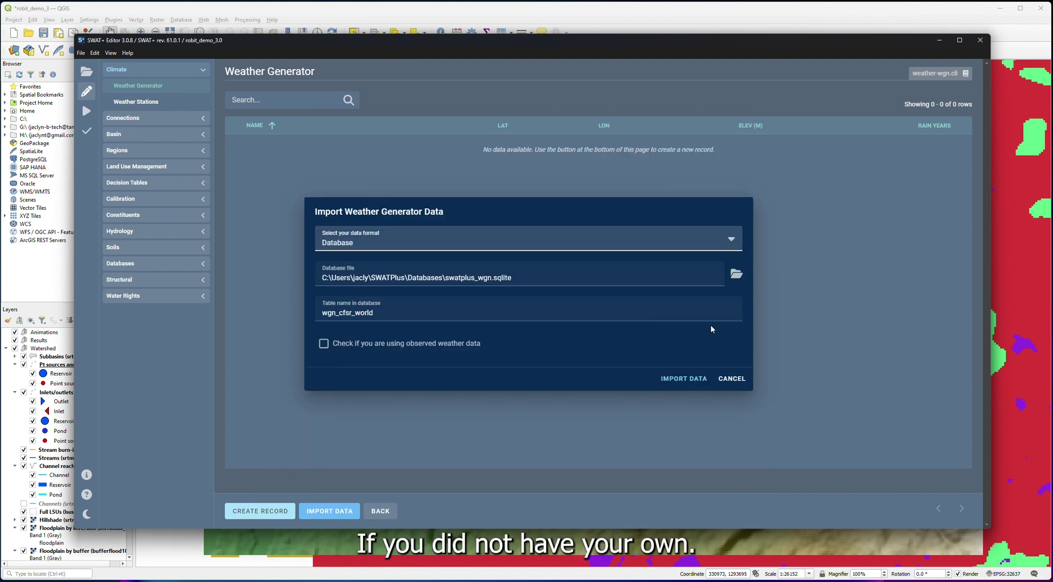
Step: Set the import format to two CSV files and check the stations and monthly CSV files in the project's Wgn folder
click(344, 241)
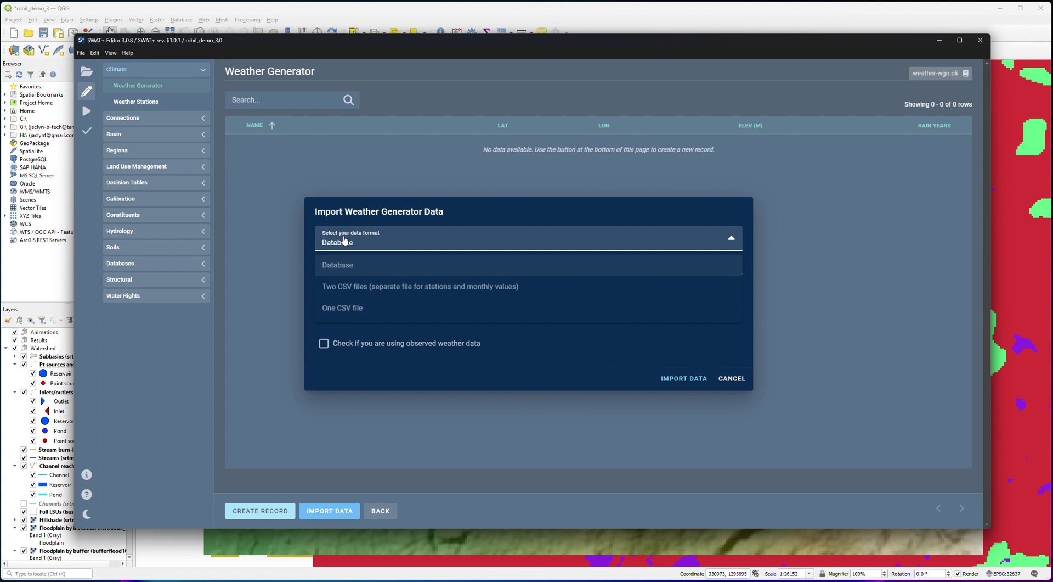
click(341, 284)
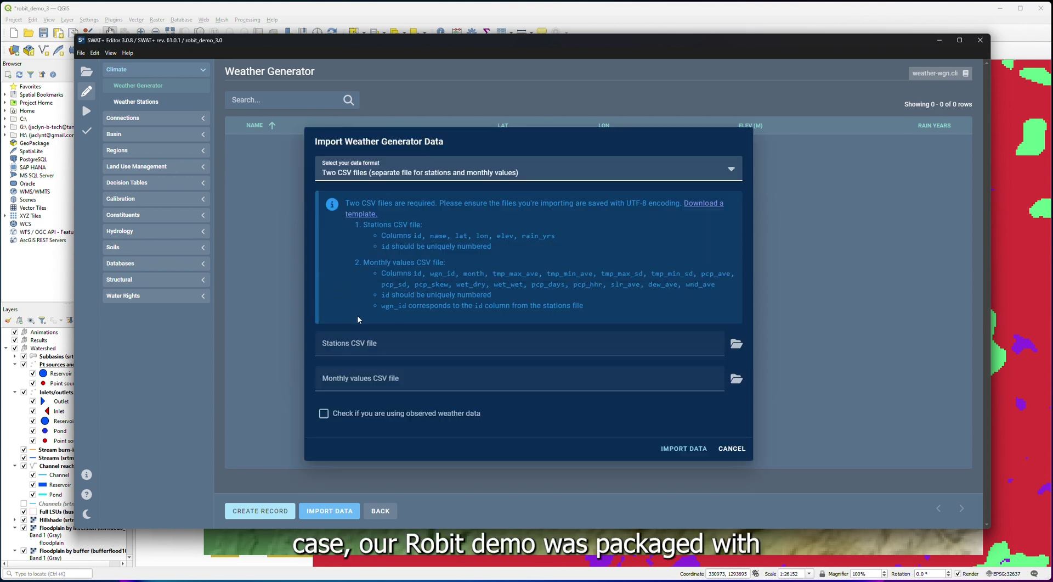
key(alt+Tab)
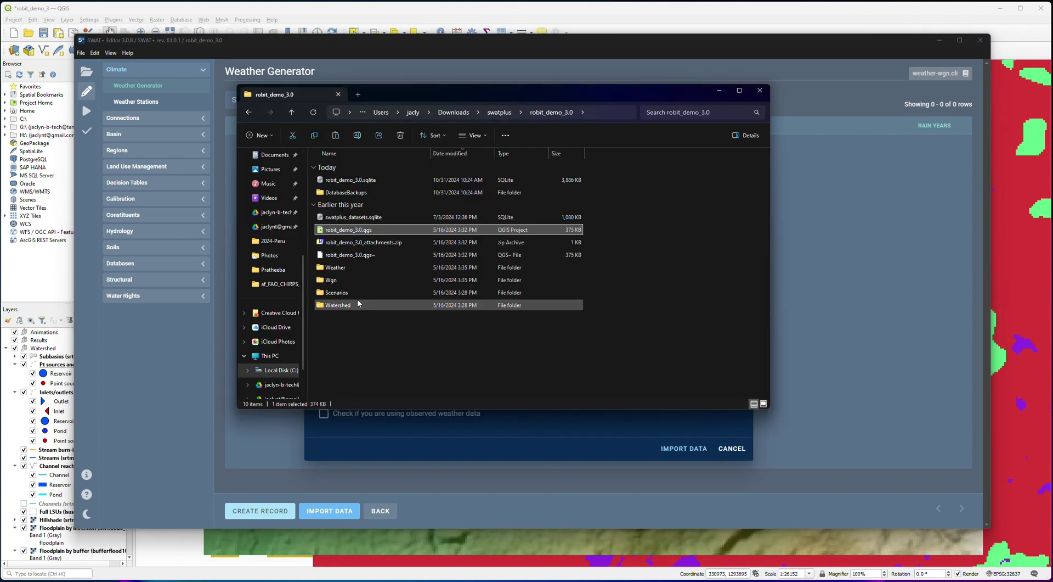
click(332, 282)
double_click(348, 284)
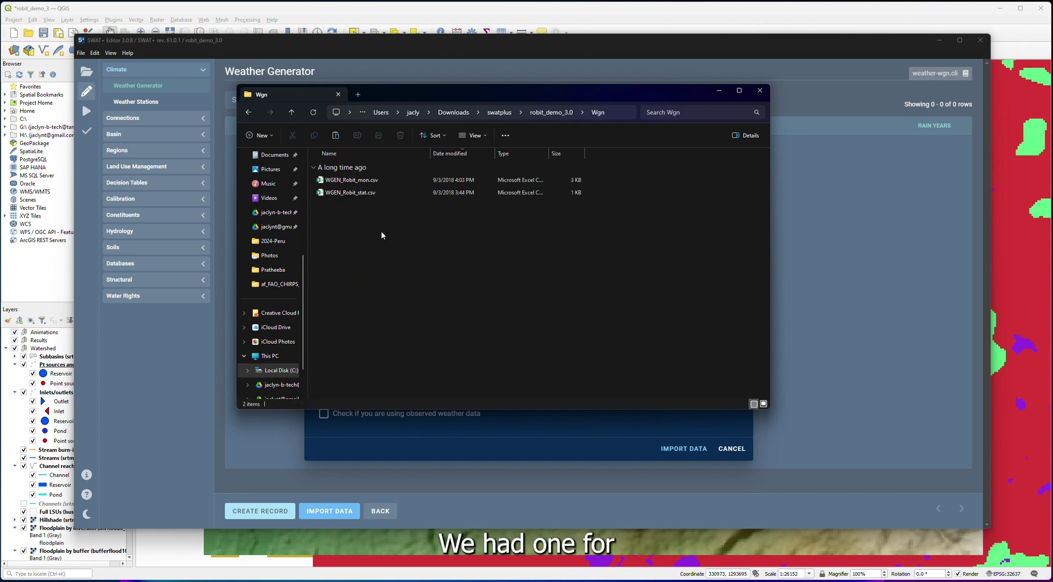
click(356, 193)
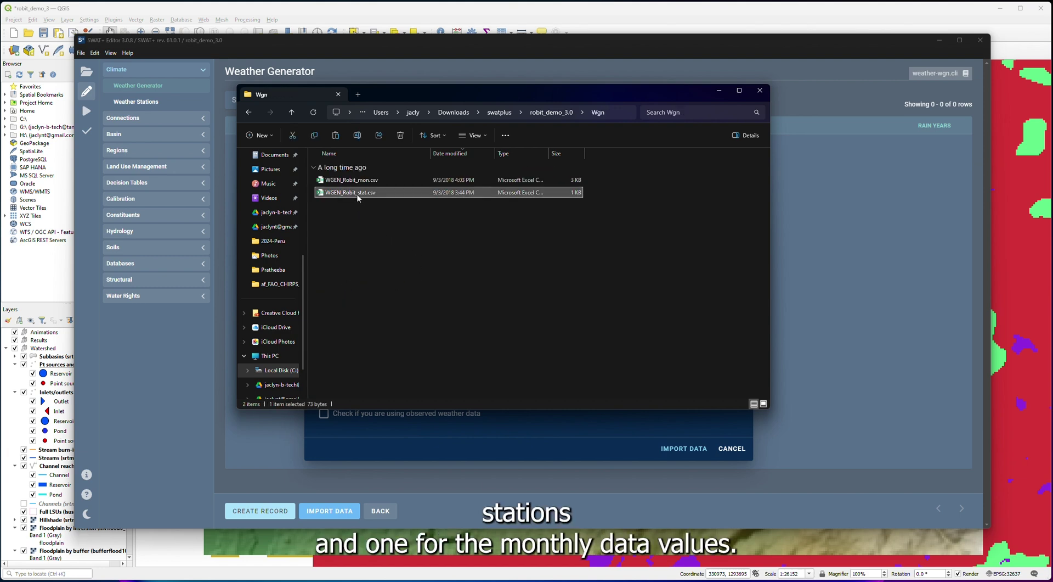
click(359, 180)
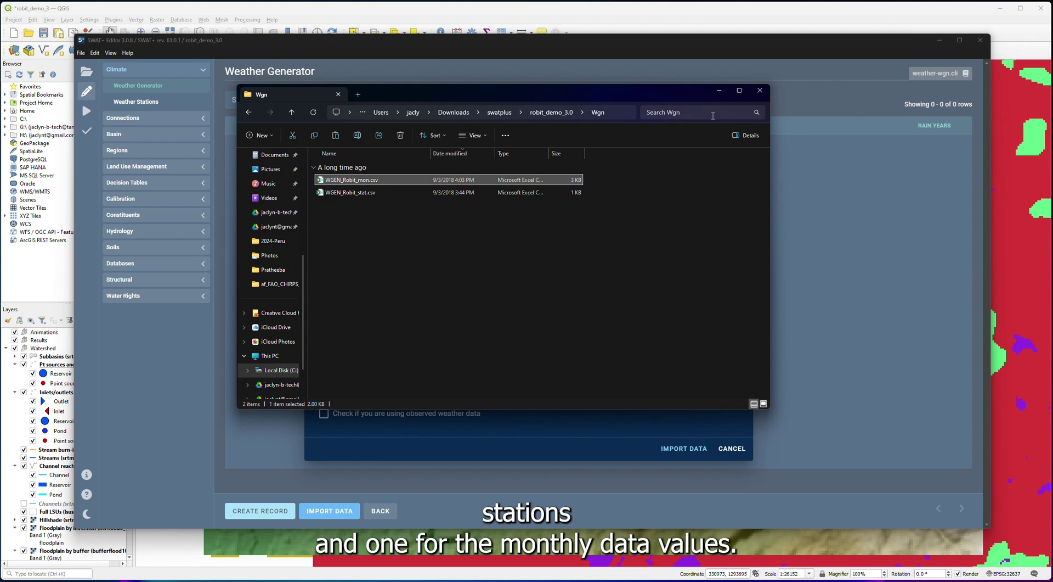
click(719, 92)
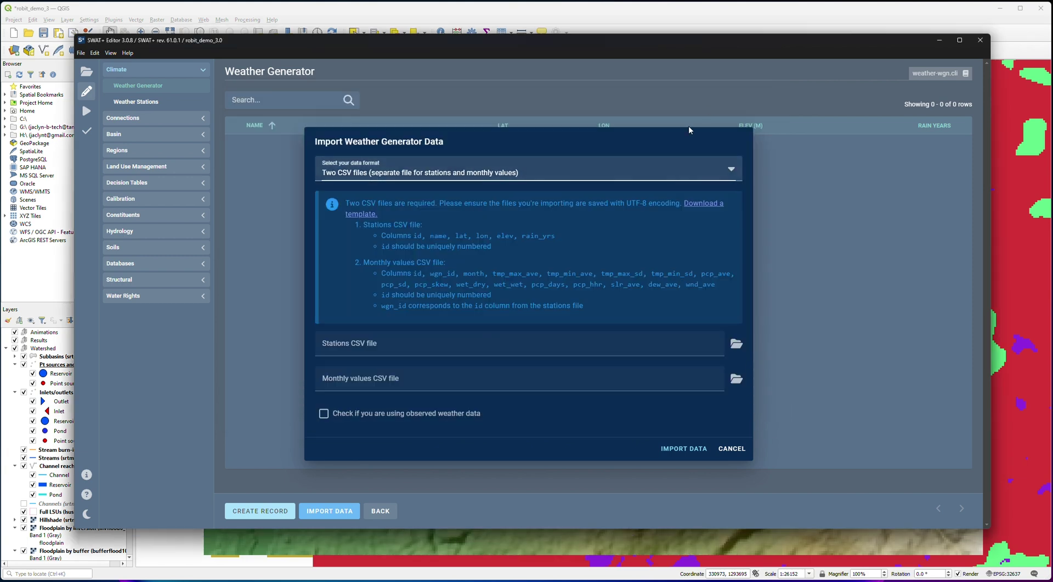
Step: Choose WGEN_Robit_stat.csv from Downloads\swatplus\robit_demo_3.0\Wgn as the stations CSV file
click(394, 343)
click(737, 344)
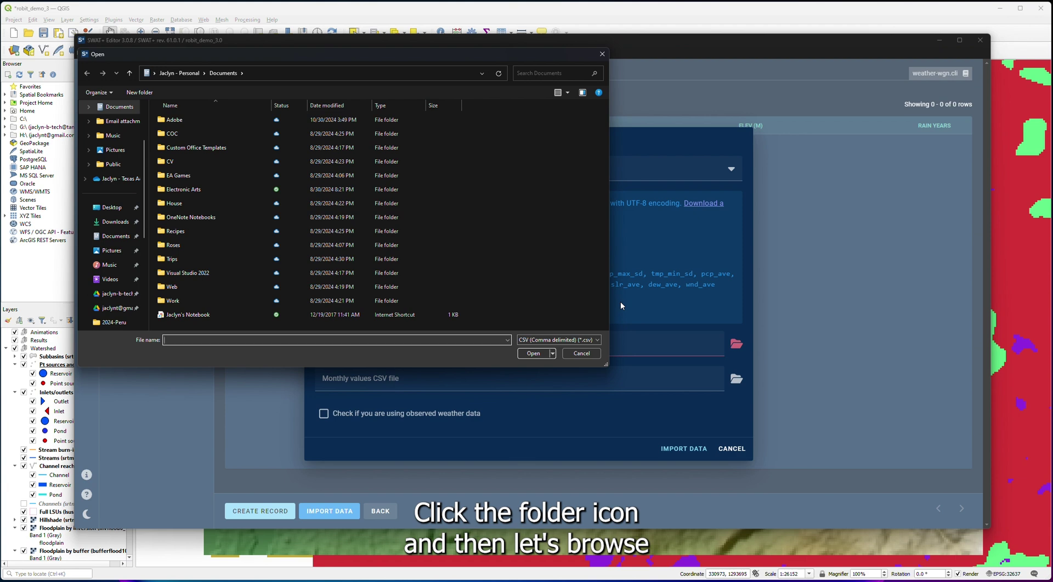
click(113, 225)
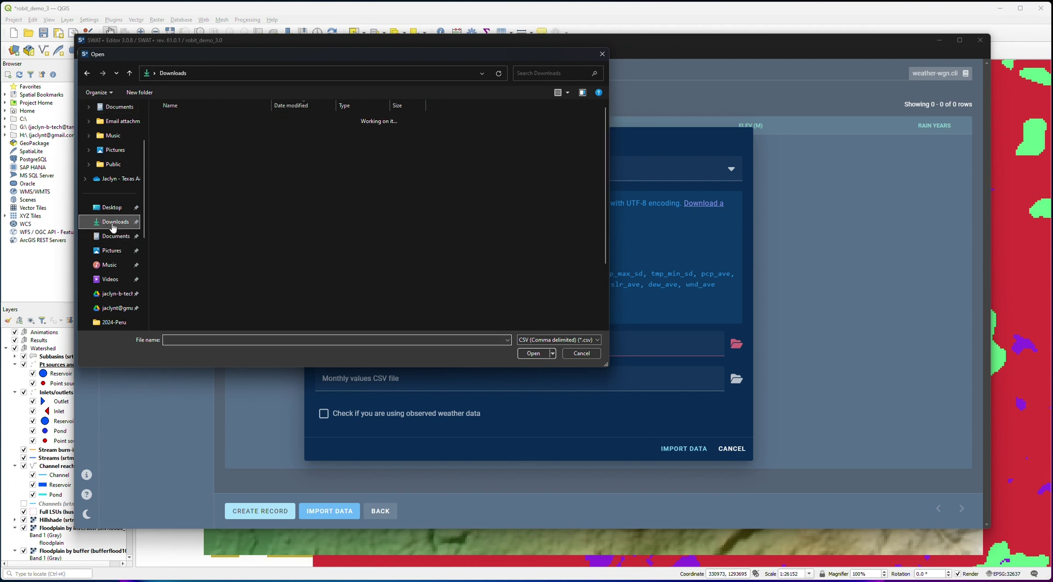
double_click(178, 133)
double_click(178, 132)
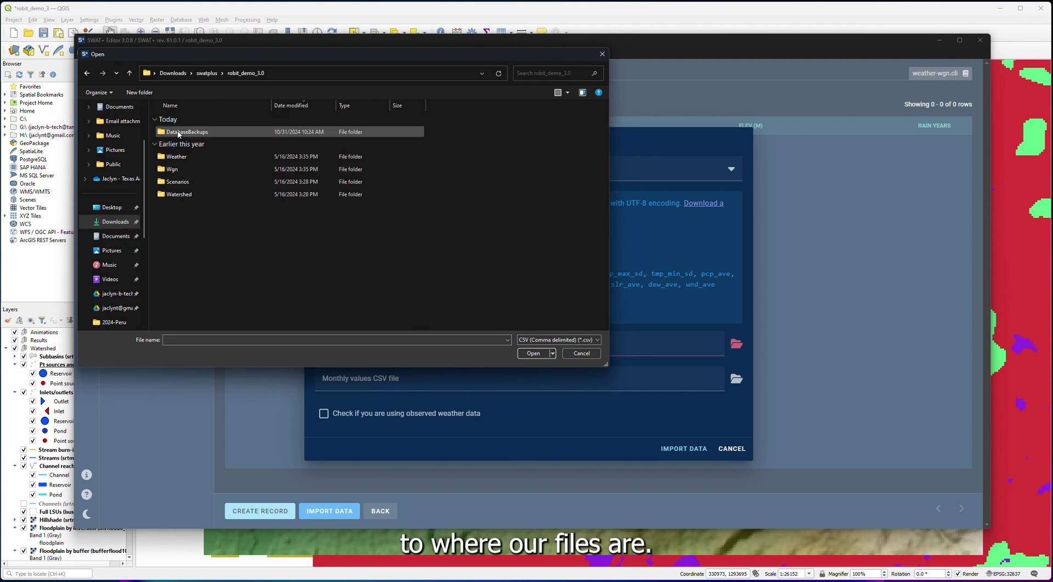
double_click(180, 169)
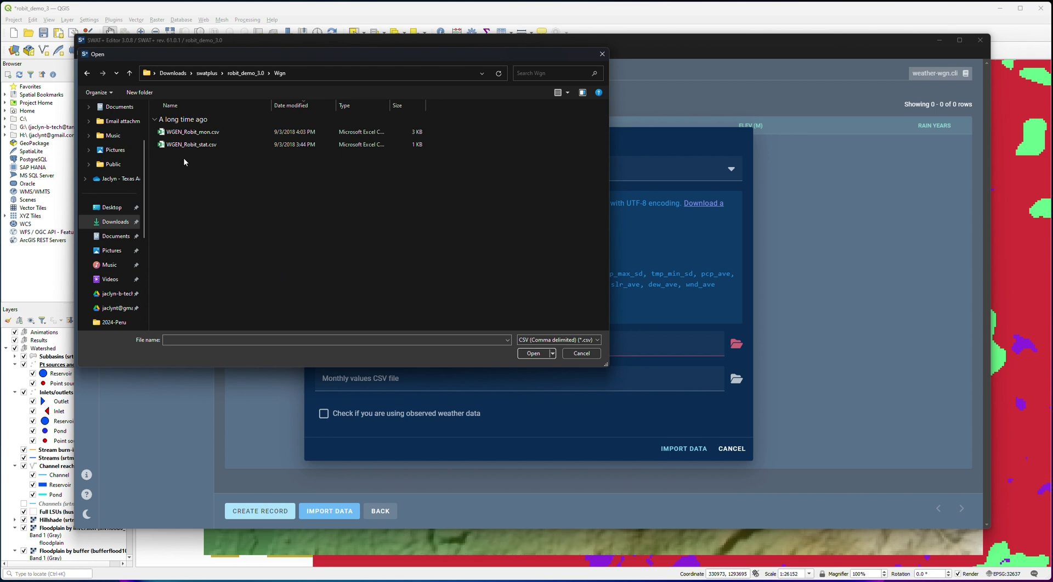
double_click(188, 144)
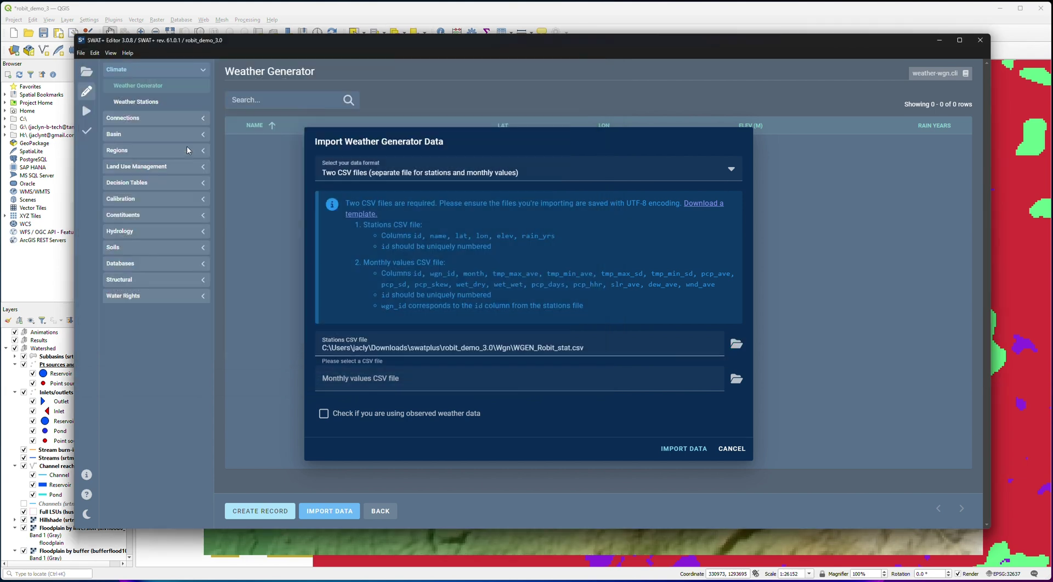
Step: Choose WGEN_Robit_mon.csv as the monthly values CSV file and enable the option for using observed weather data
click(738, 383)
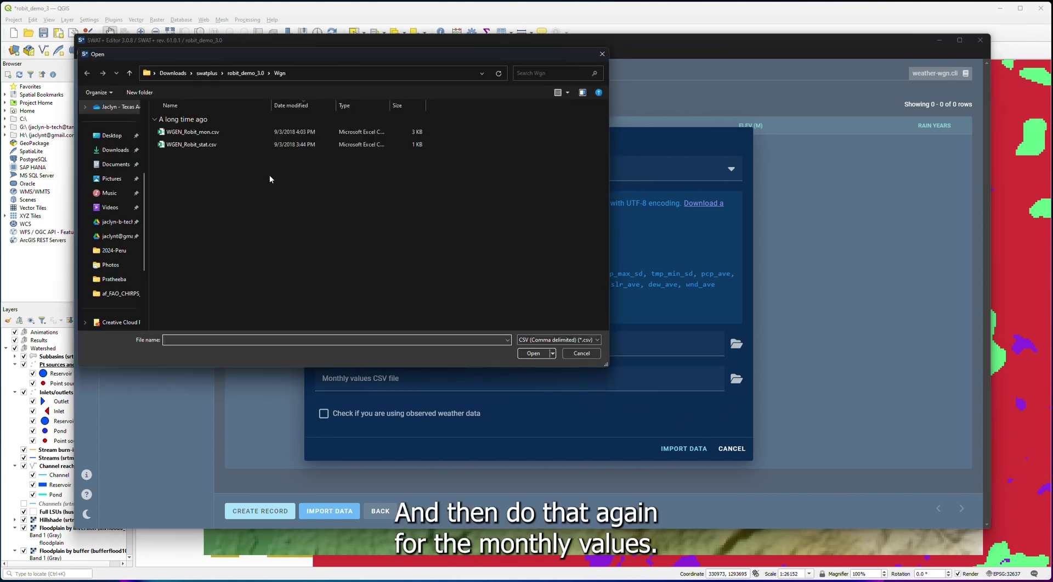
double_click(206, 132)
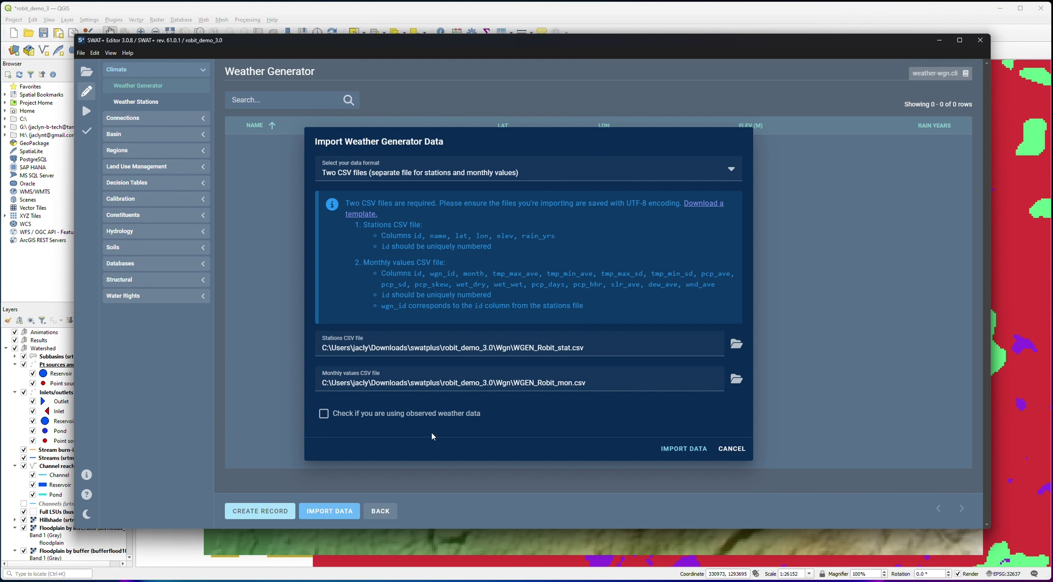
click(324, 417)
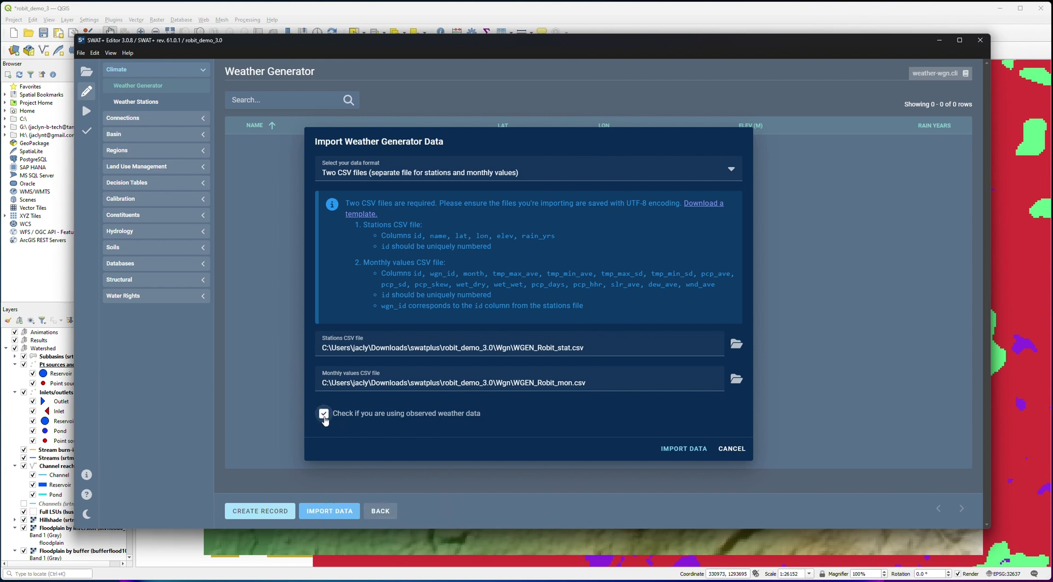
Step: Import the weather generator data from the two chosen CSV files and review the monthly values of the bdrwgn station
click(674, 448)
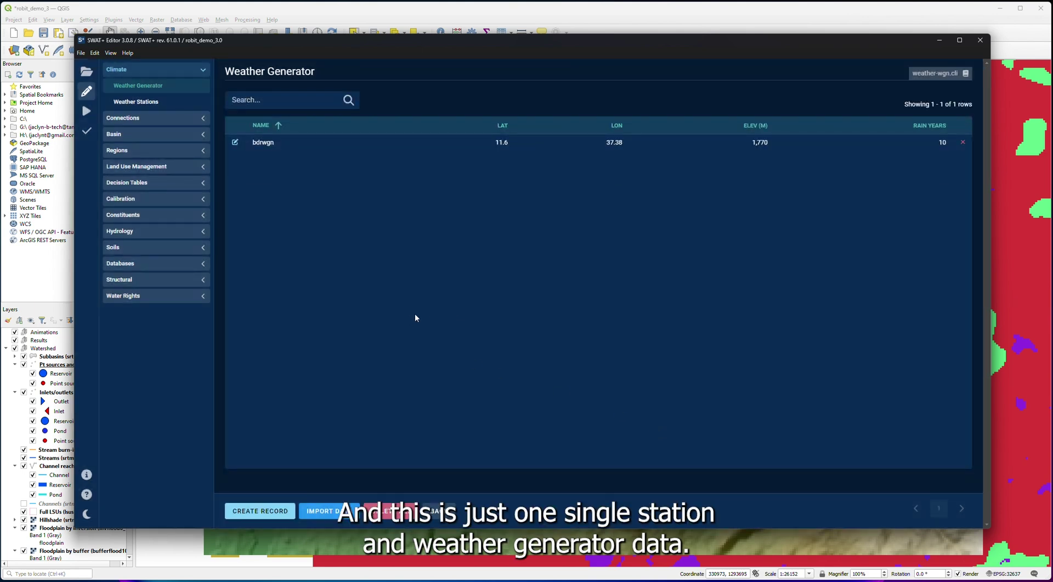
click(236, 143)
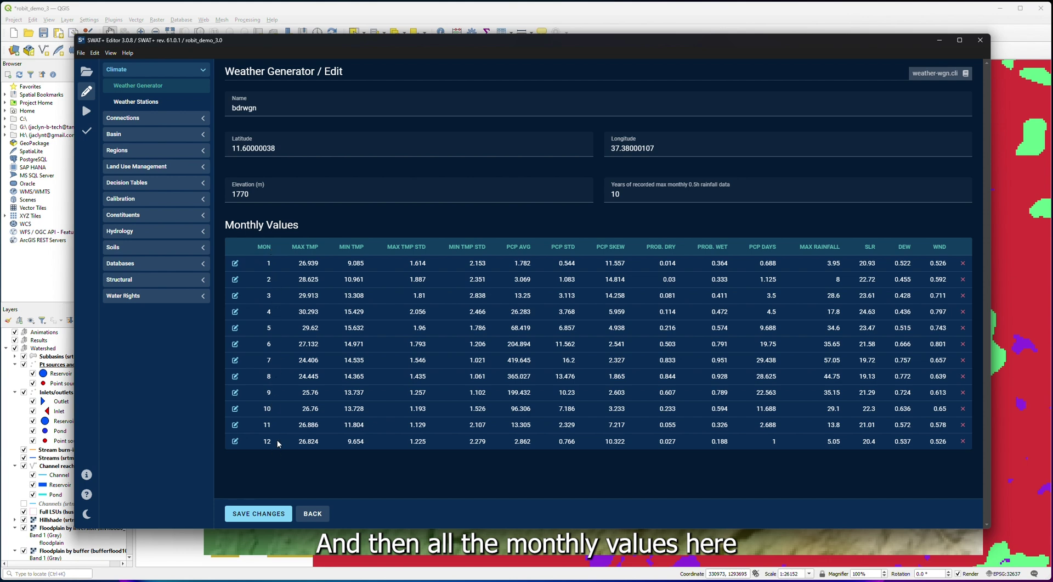
click(313, 513)
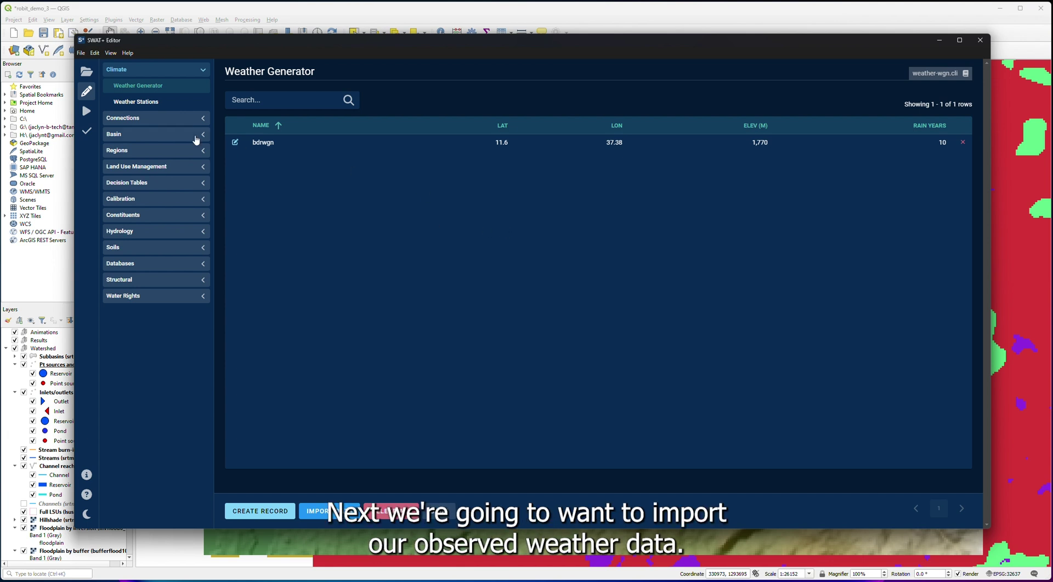
Step: Start importing weather stations, check the SWAT+ format requirements, and set the data format to SWAT2012 / Global Data Websites
click(167, 102)
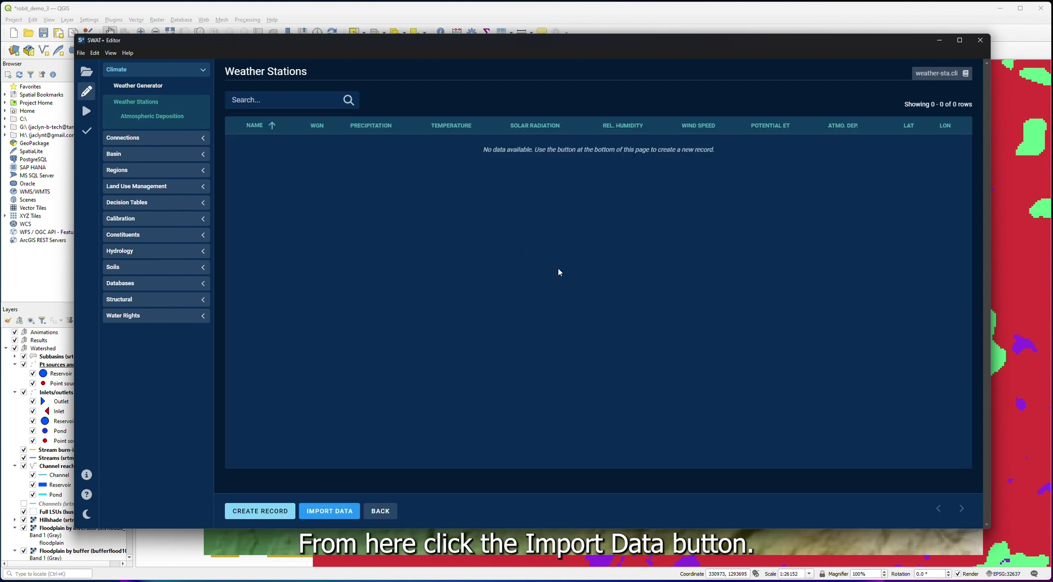
click(327, 511)
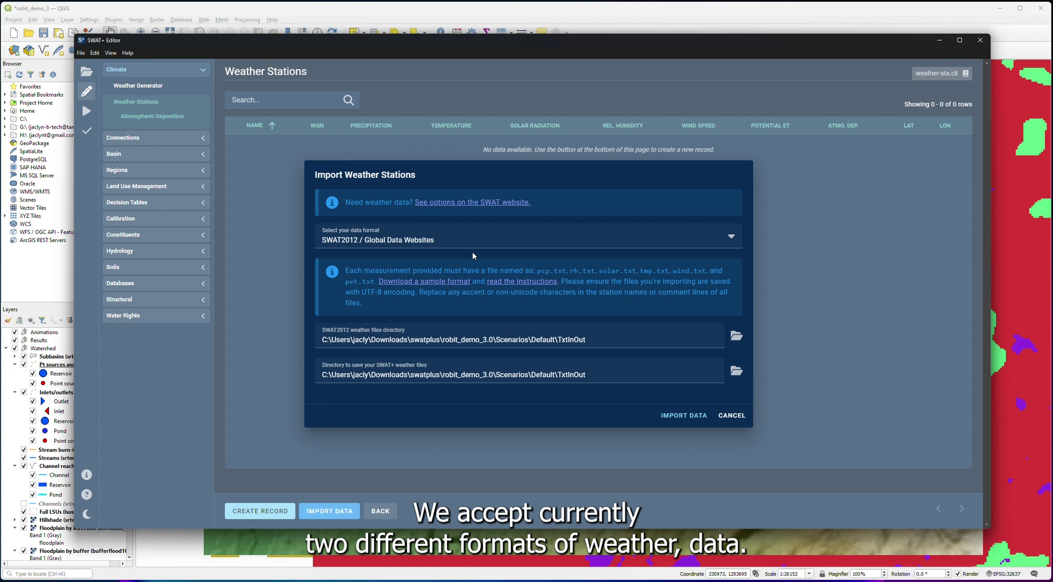
click(438, 242)
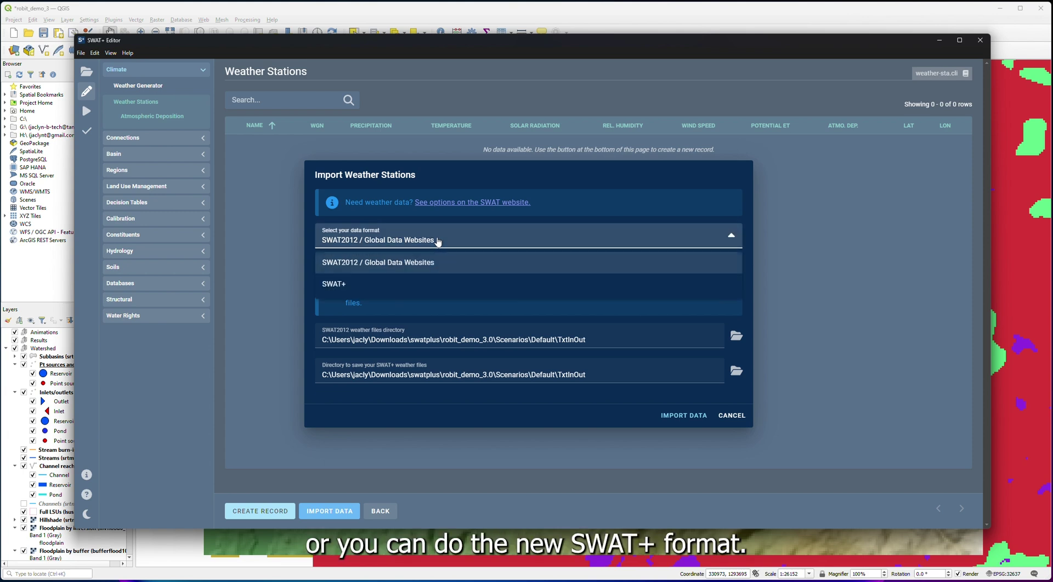
click(396, 286)
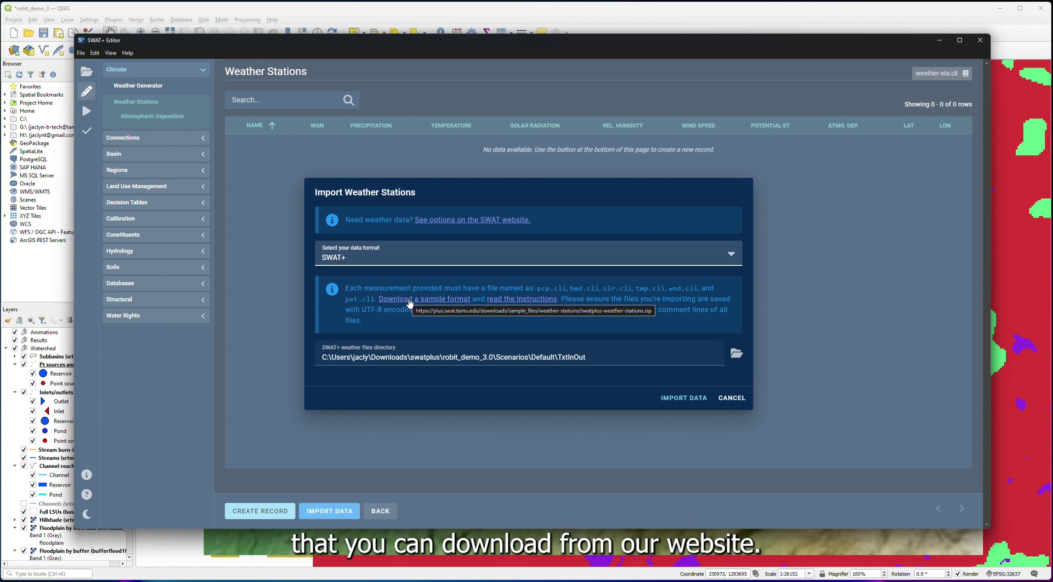
click(390, 259)
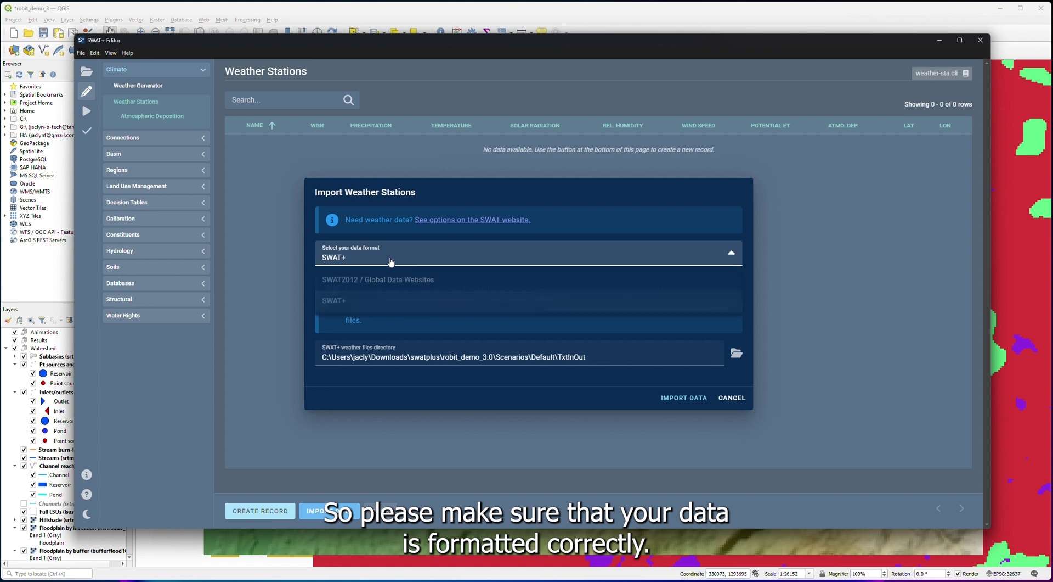
click(377, 280)
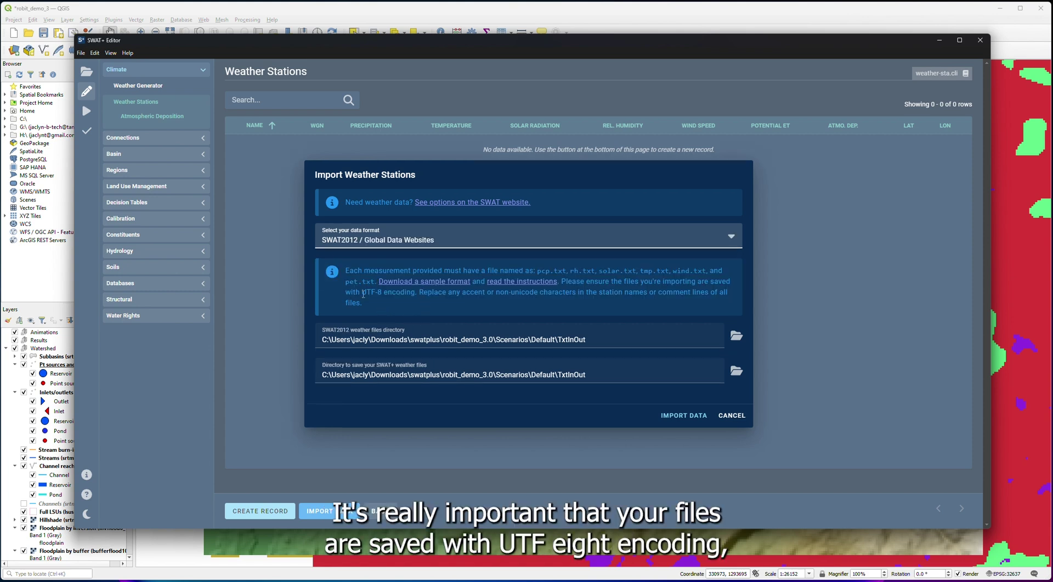
drag(362, 293, 415, 292)
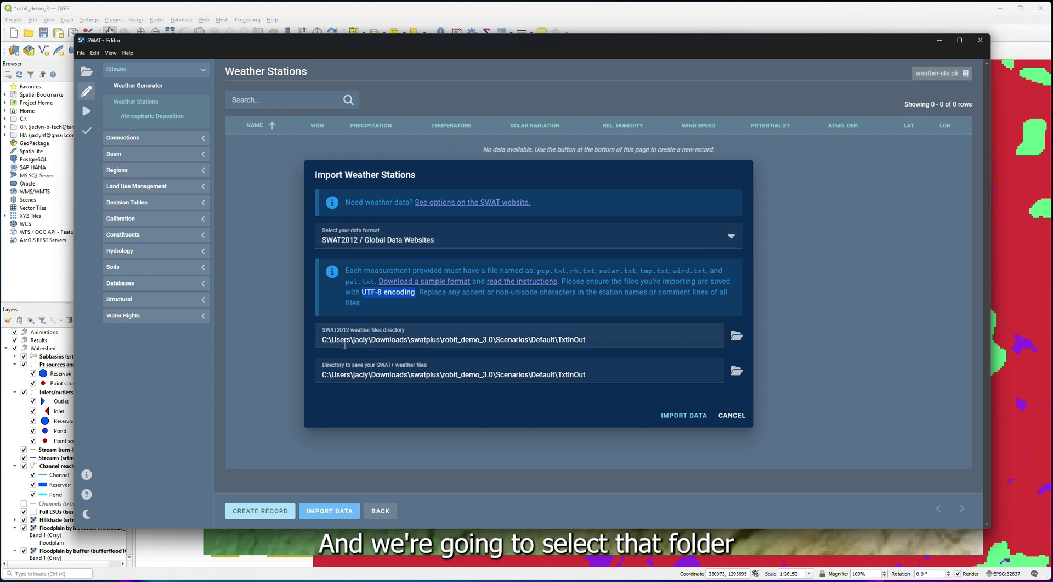
Step: Set the SWAT2012 weather files directory to the Weather folder in Downloads\swatplus\robit_demo_3.0 and import the observed weather data
click(737, 336)
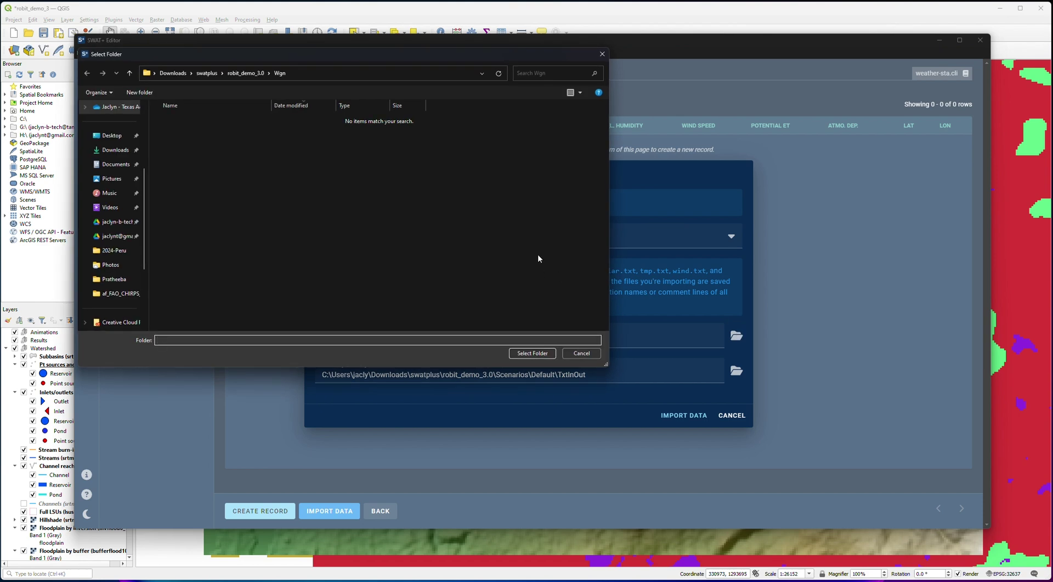
click(251, 74)
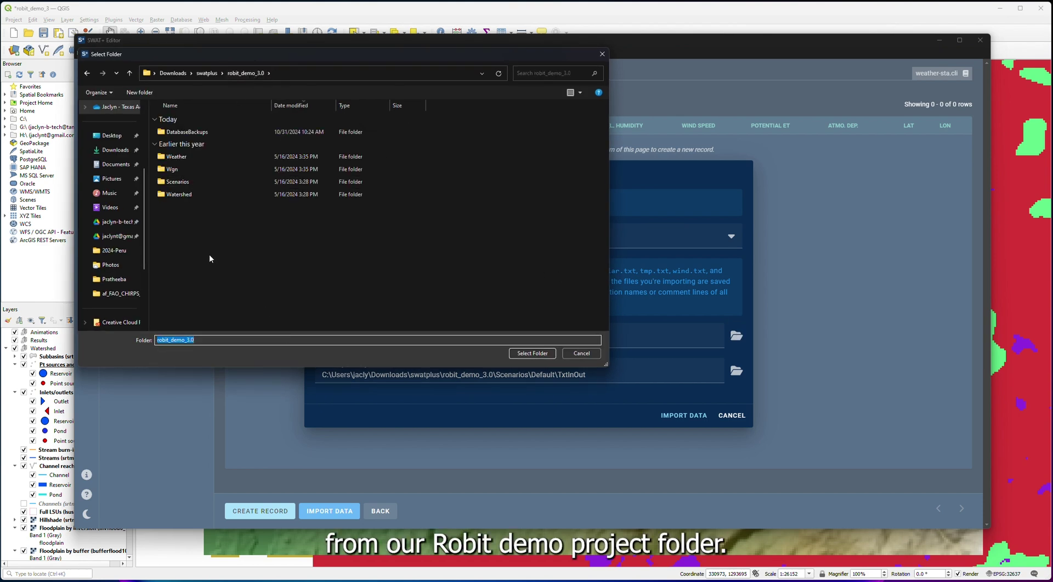
double_click(174, 158)
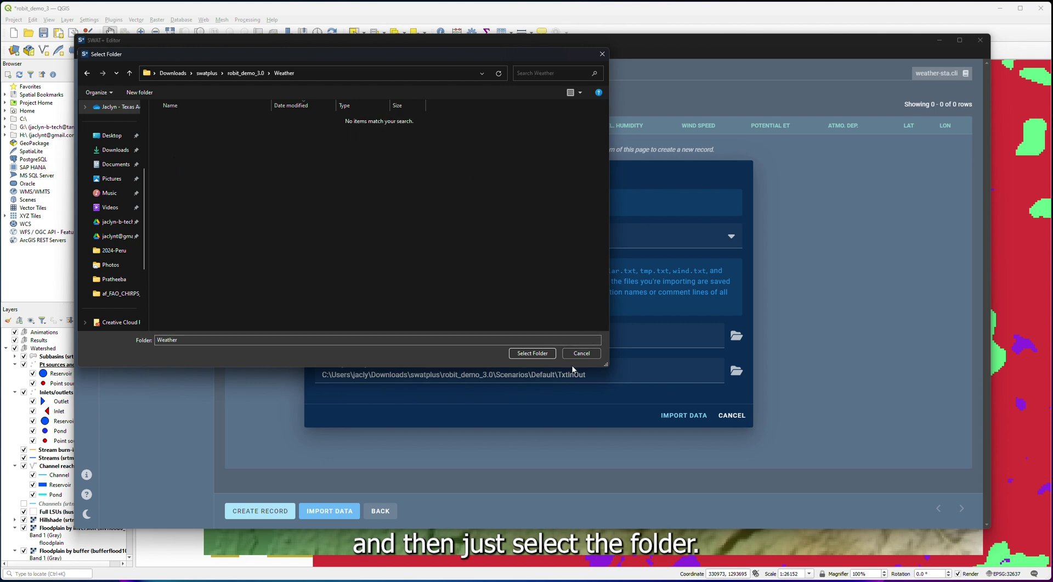
click(533, 353)
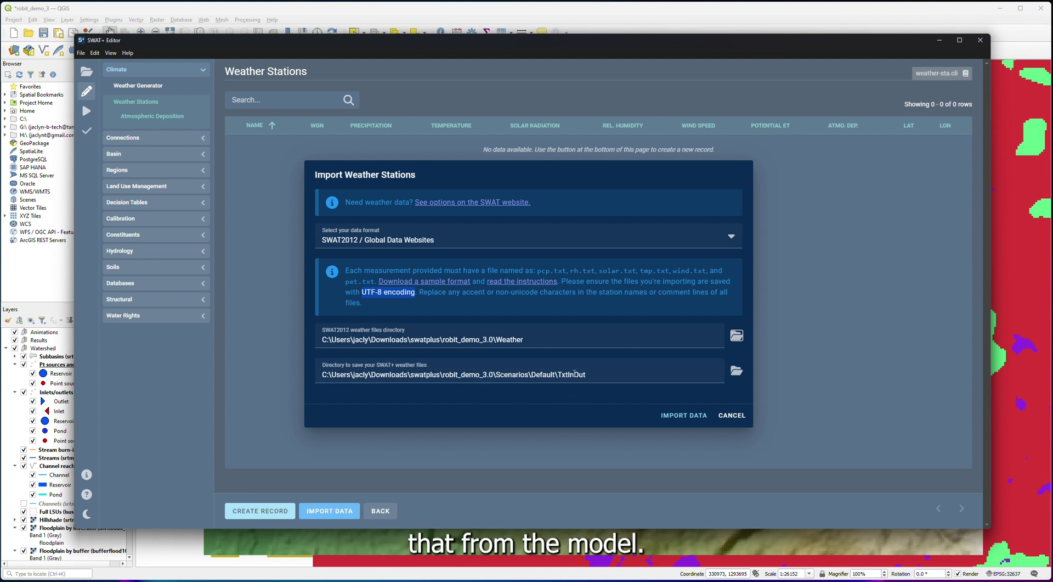
click(666, 413)
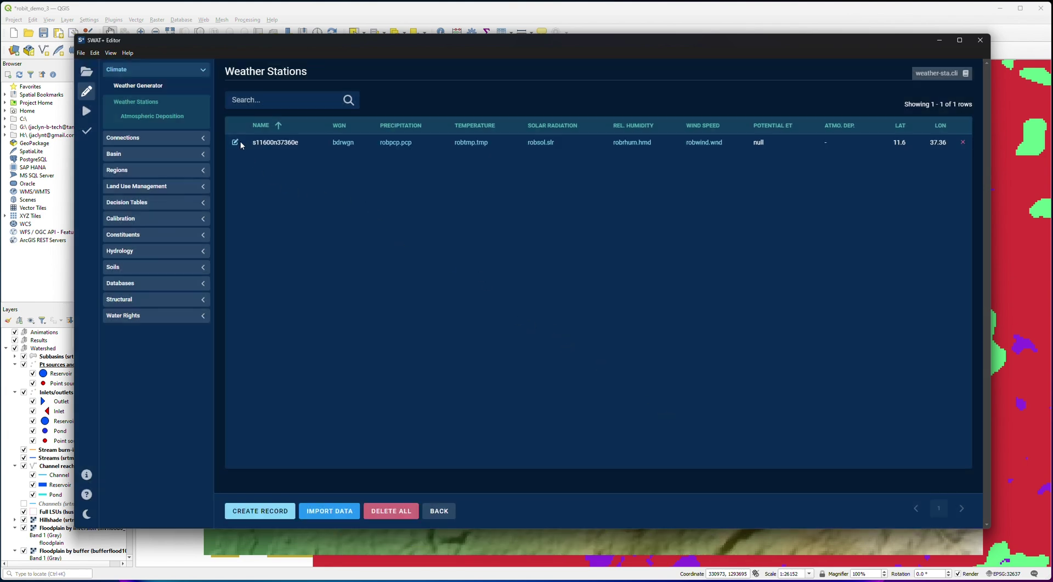
Step: View the station's precipitation file robpcp.pcp in Notepad, then close it
click(394, 143)
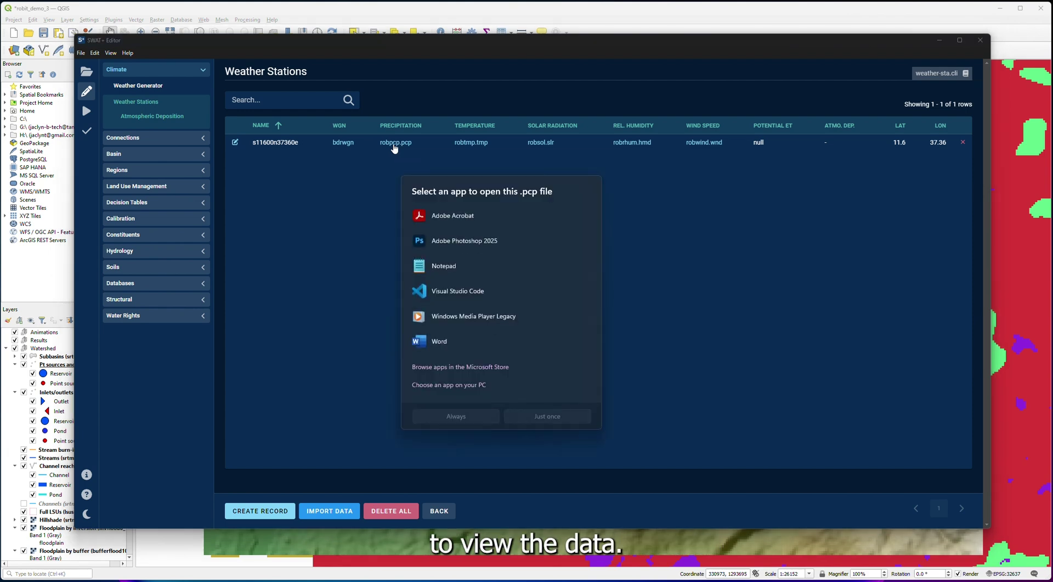
double_click(444, 264)
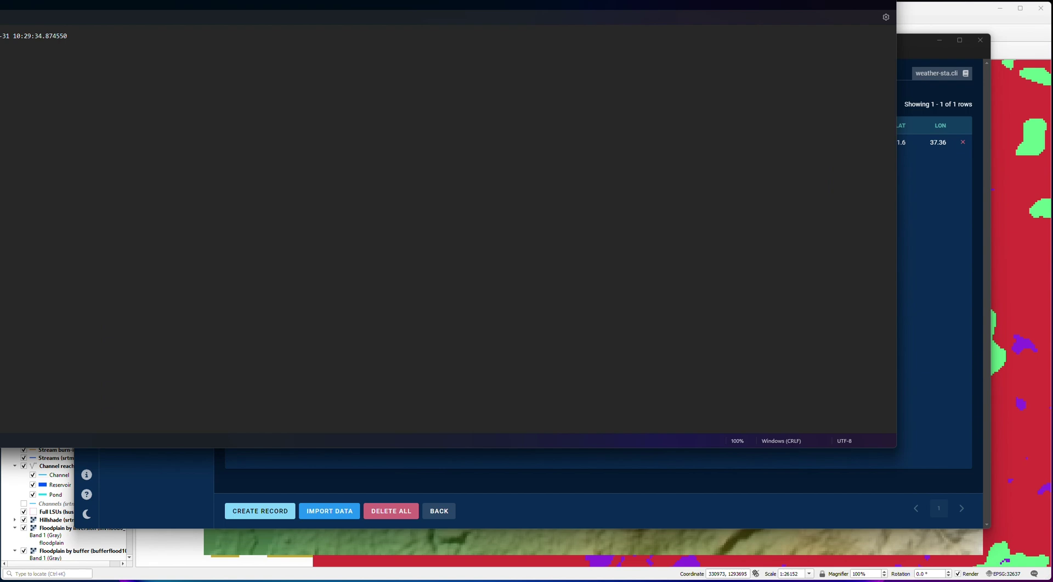
drag(0, 3, 378, 74)
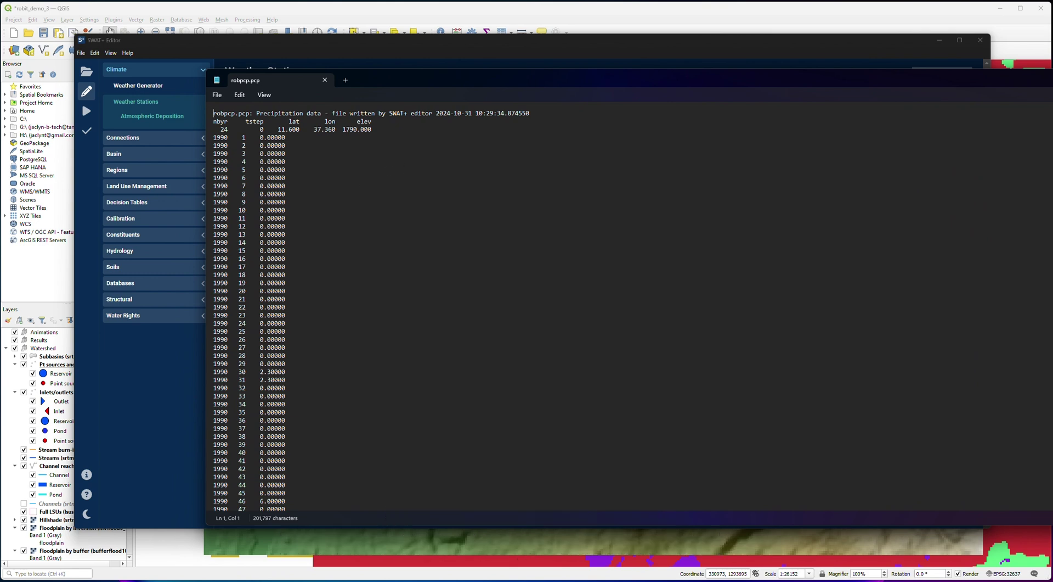
key(alt+F4)
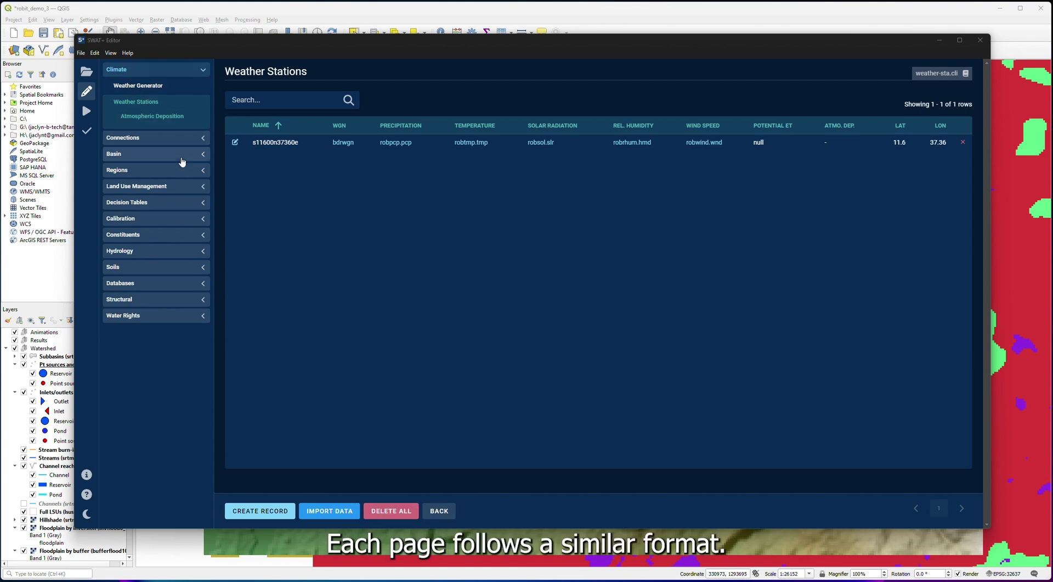
Step: Go to the Channels connections page, consult the online documentation for its chandeg.con file, and return to the channel list
click(137, 138)
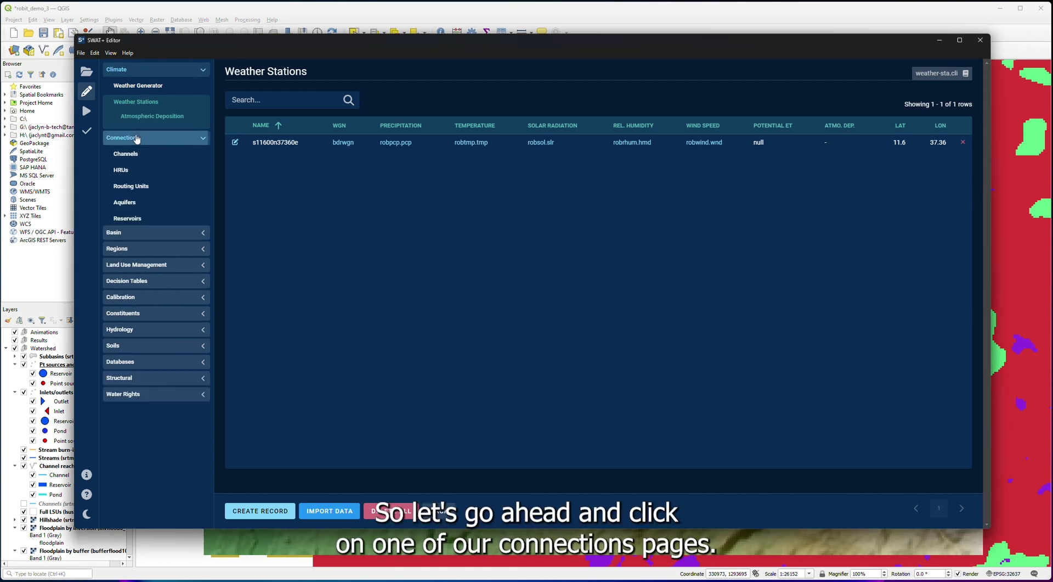
click(129, 154)
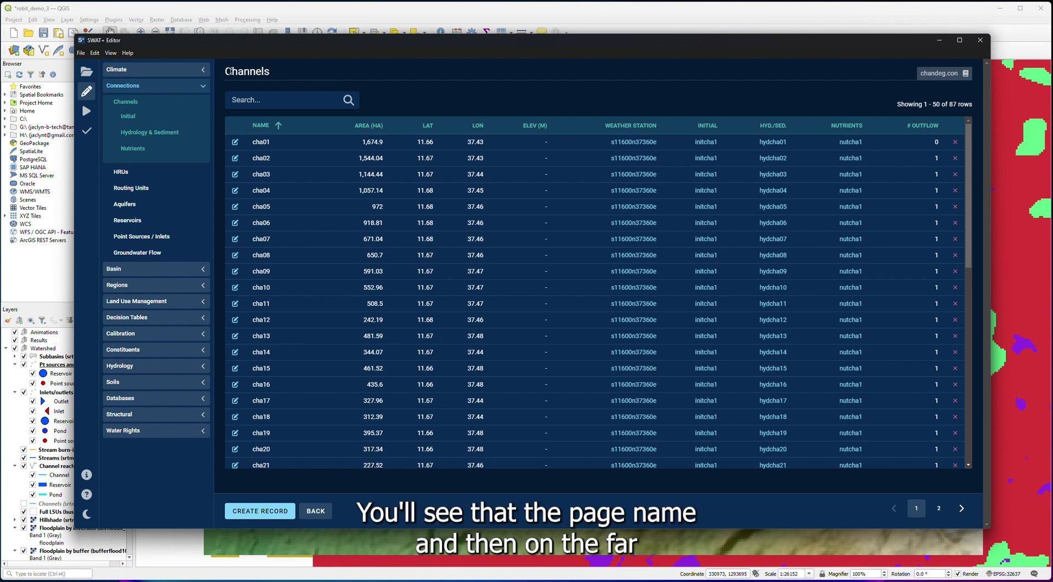
drag(223, 72, 275, 70)
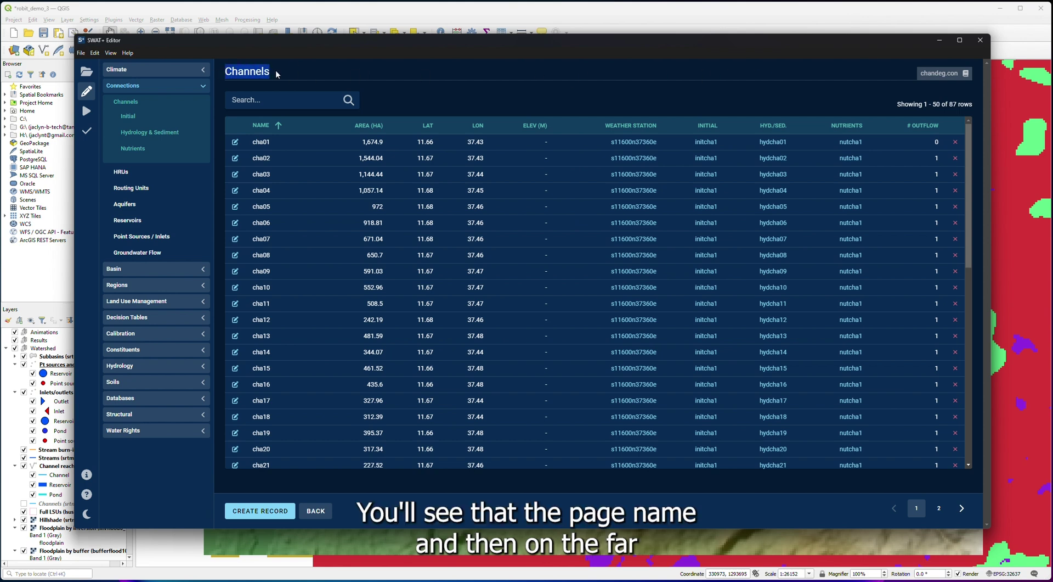
click(939, 73)
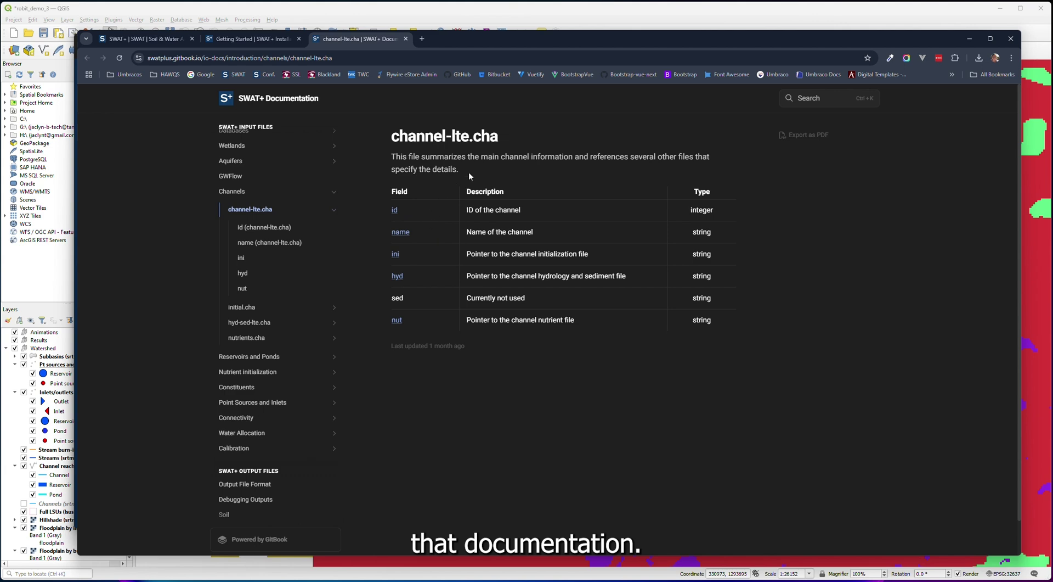
click(970, 40)
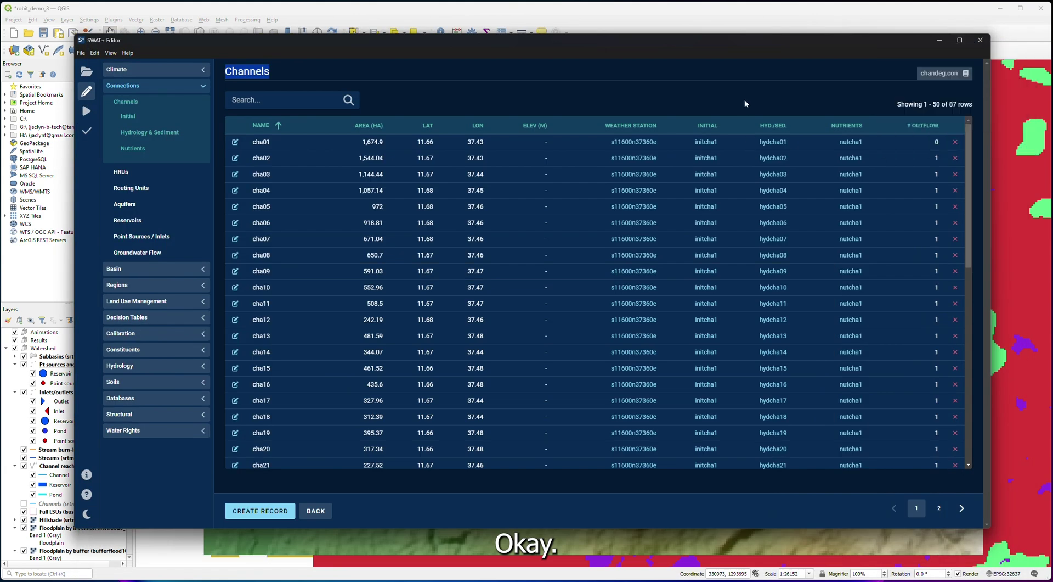
Step: Search the channel list for cha01, then clear the search to list all channels again
click(252, 99)
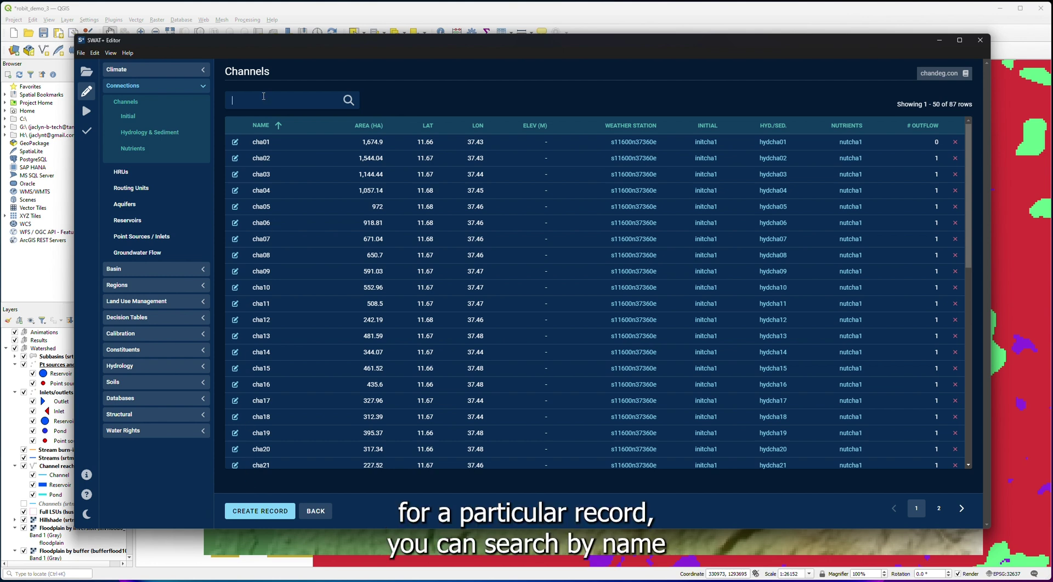
text(cha01)
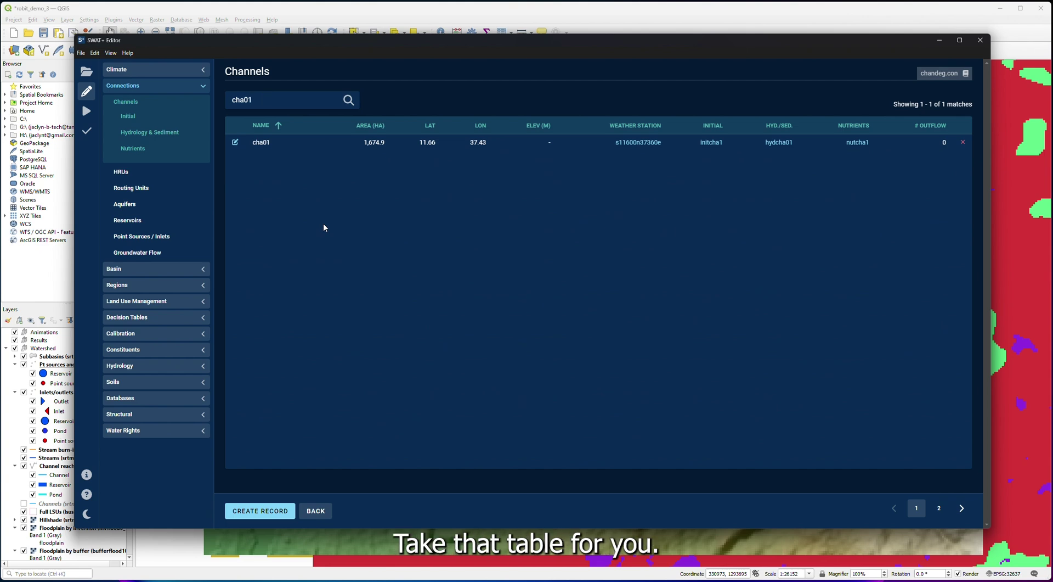
drag(265, 100, 227, 102)
key(BackSpace)
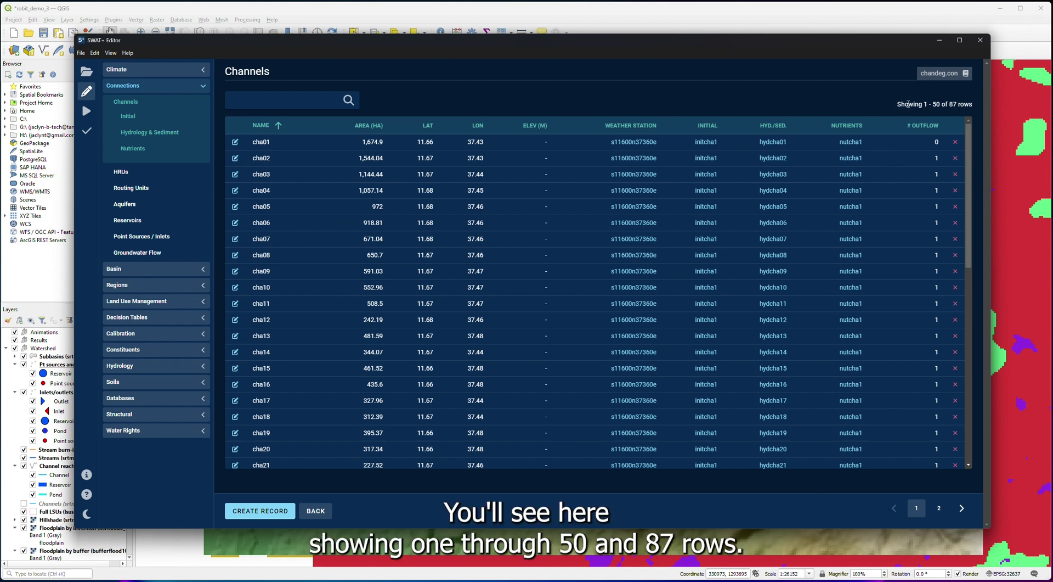
Step: Browse the second page of channels and view the blank form for a new channel record without saving one
click(939, 509)
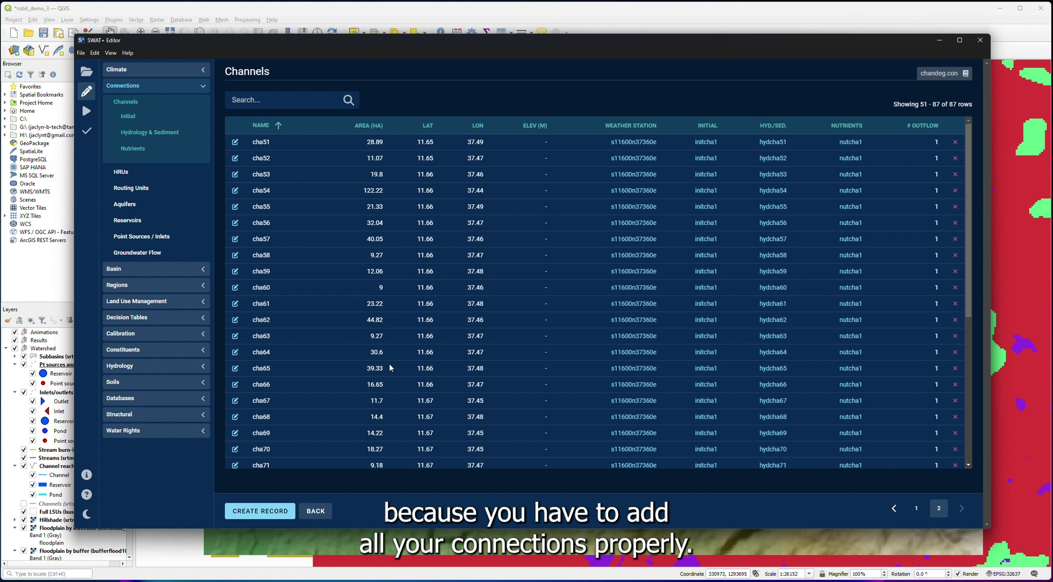
scroll(349, 415, down, 5)
scroll(353, 387, up, 5)
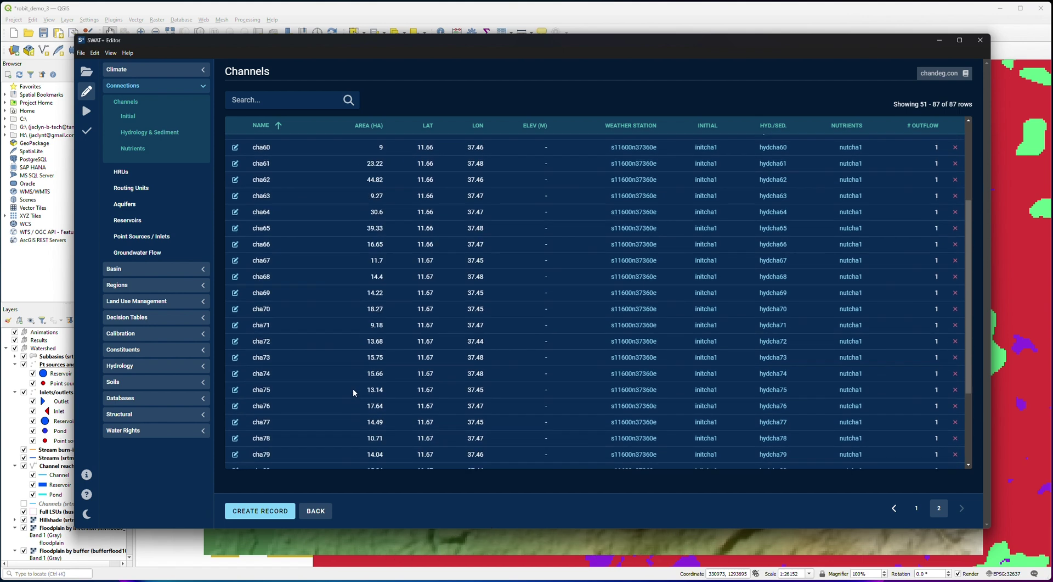
click(262, 512)
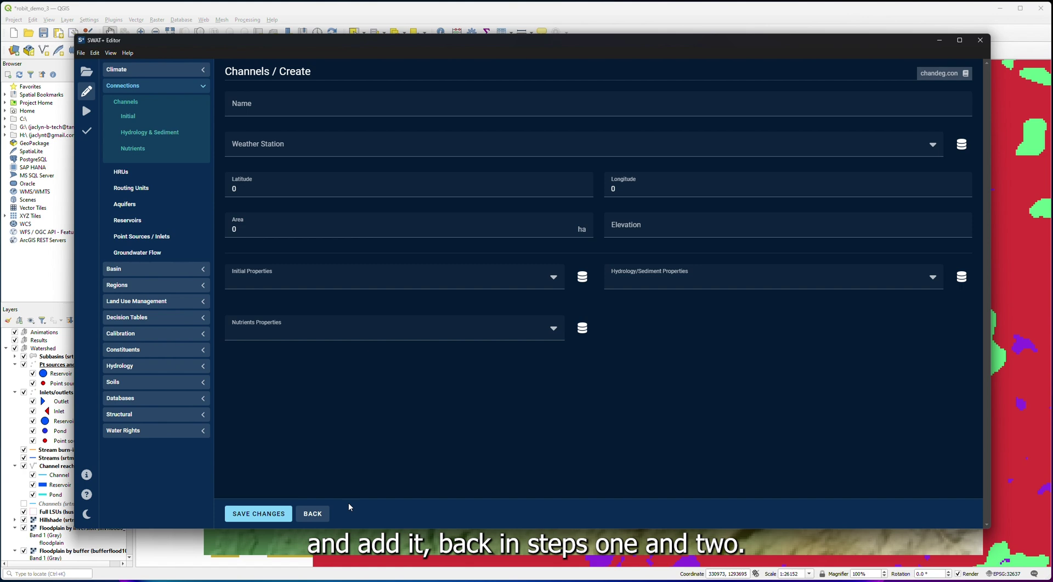
click(314, 514)
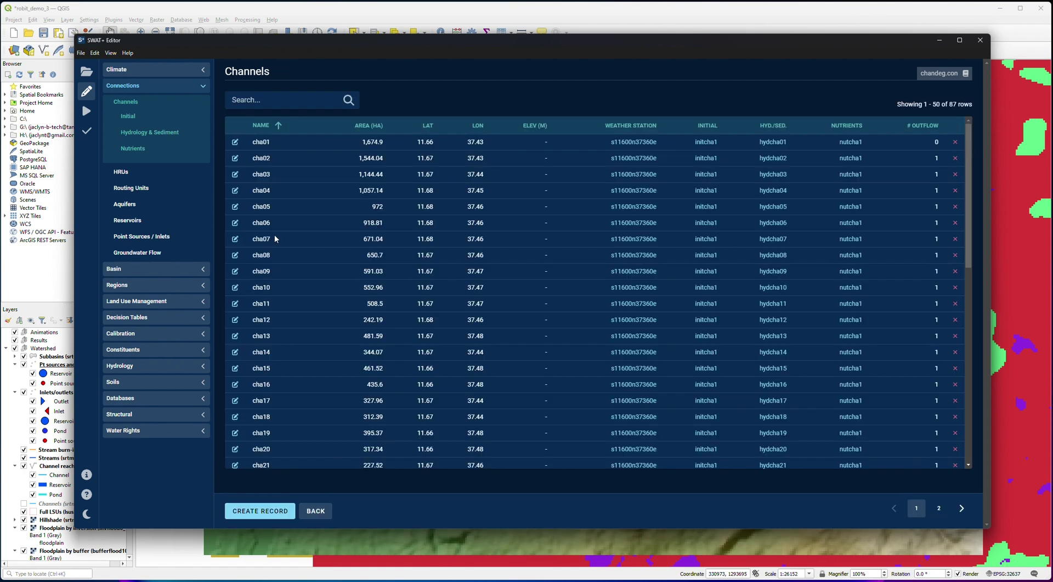
Step: View the record of channel cha01, then open channel cha02 and view the choices for its initial properties
click(235, 142)
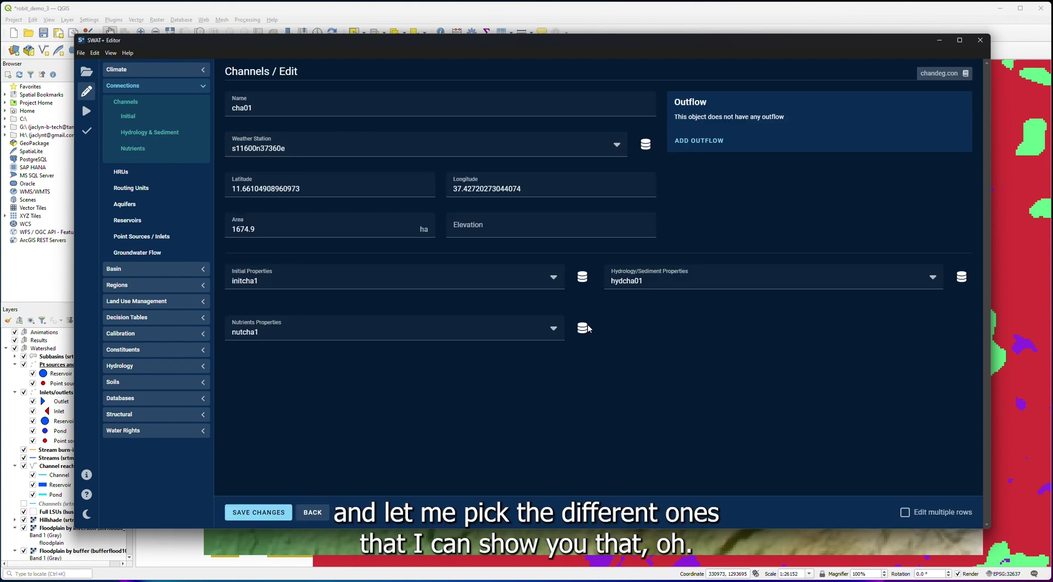
click(312, 514)
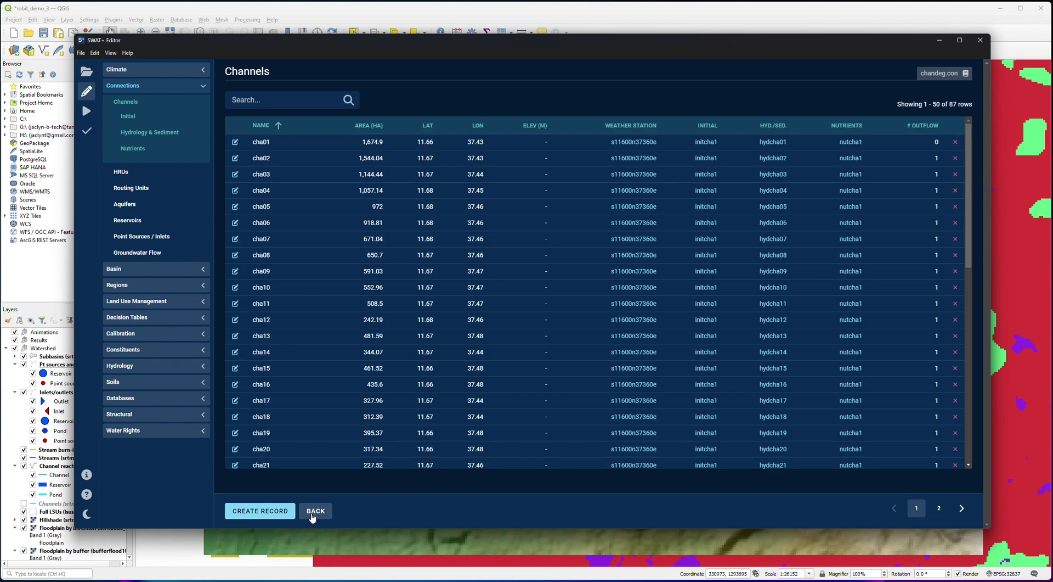
click(235, 158)
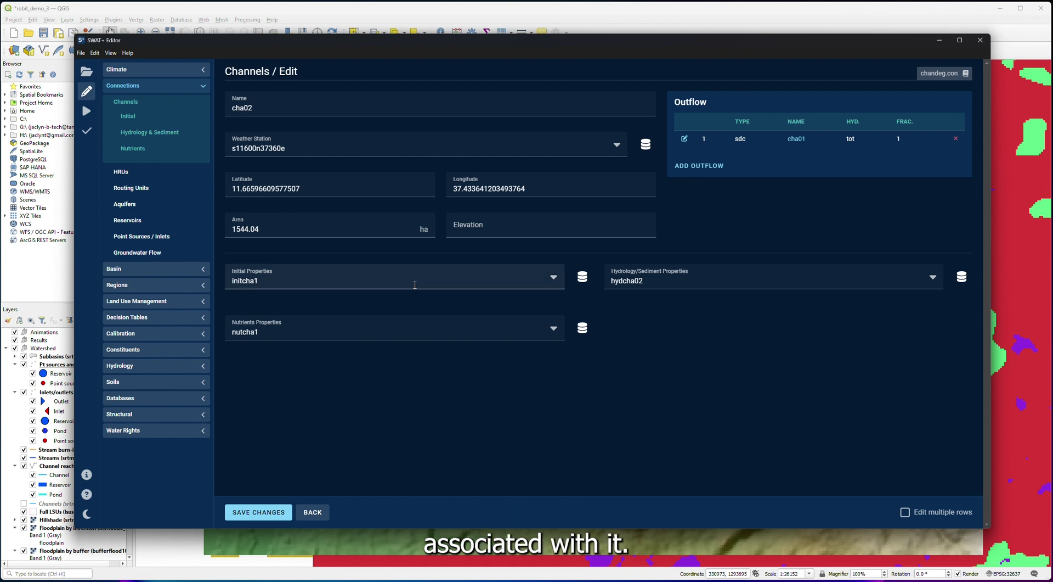
click(280, 279)
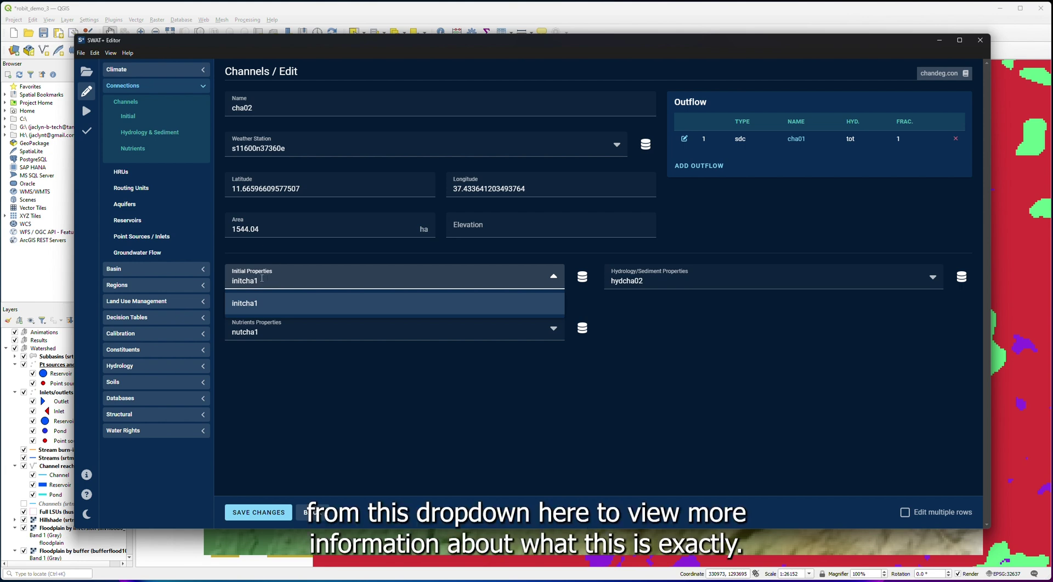
click(623, 305)
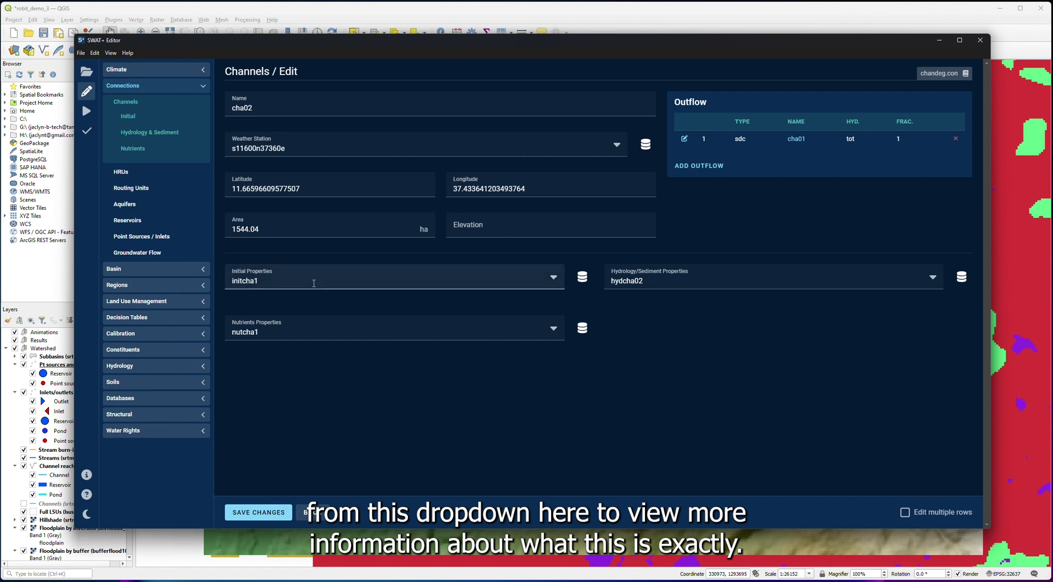
Step: Browse the Channels / Initial table referenced by cha02, then view its initcha1 item and return to the channel record
click(582, 279)
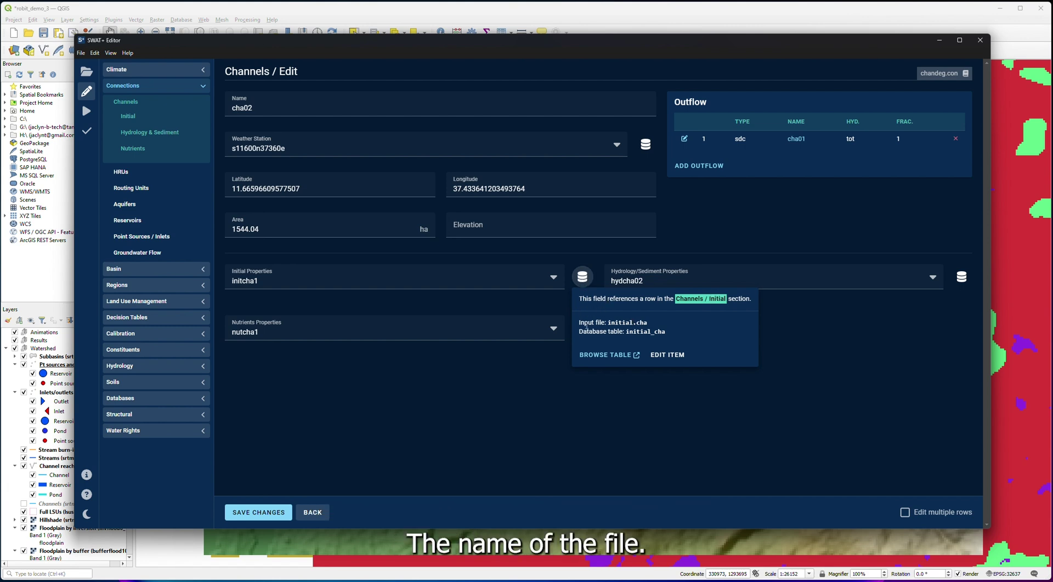
click(618, 356)
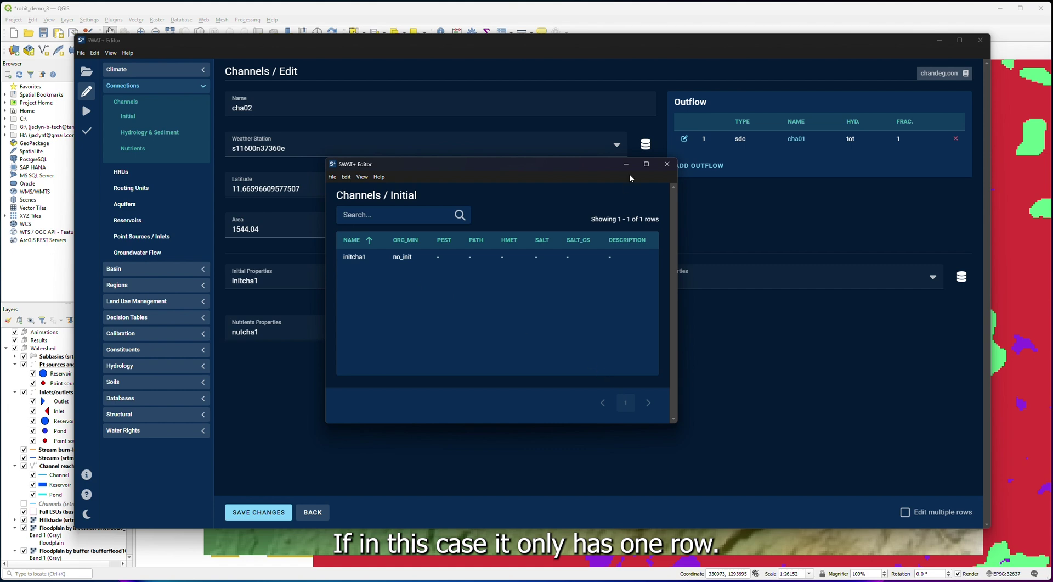
click(667, 163)
click(581, 277)
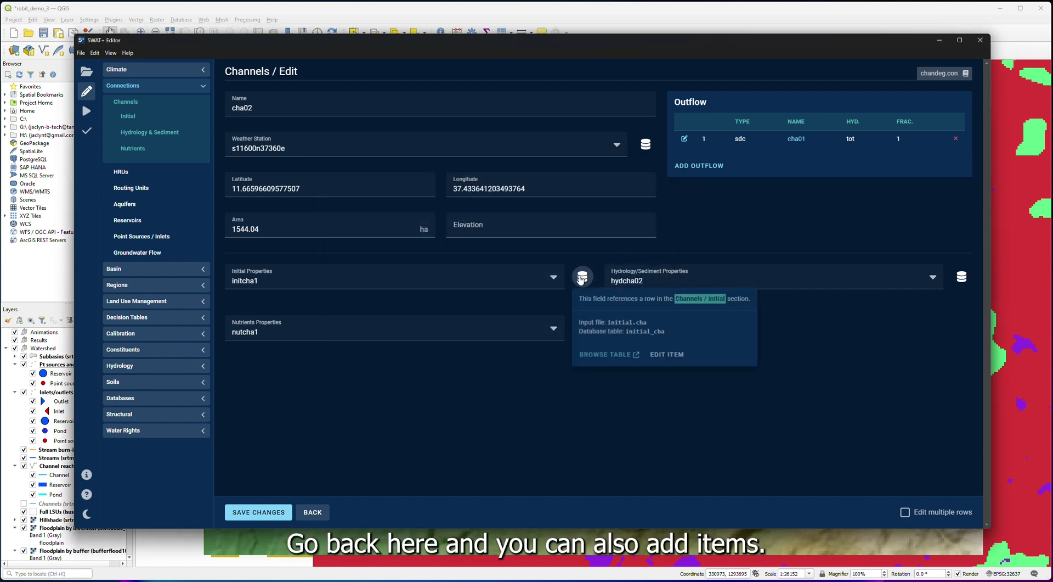
click(667, 357)
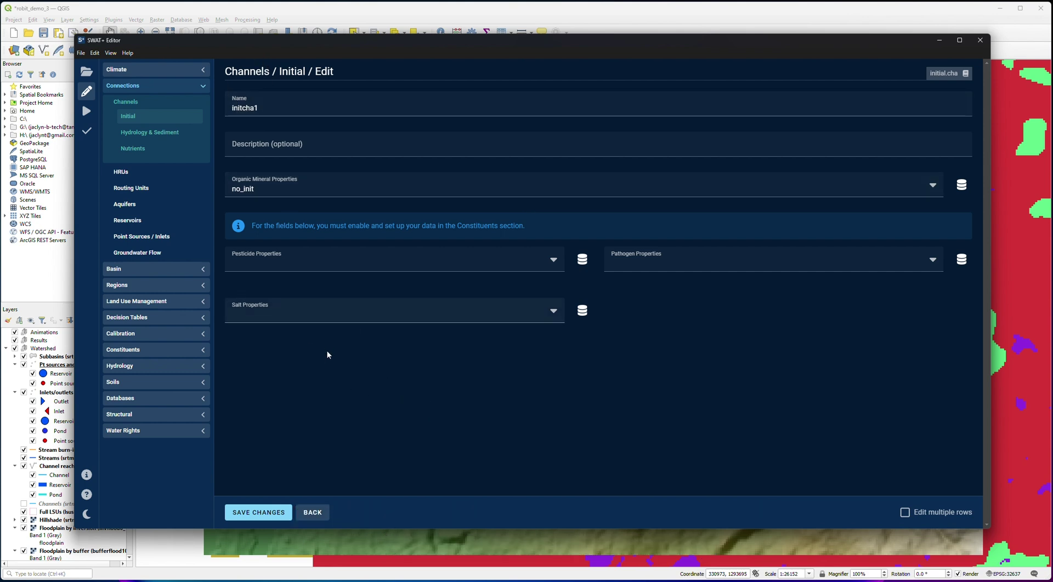
click(310, 512)
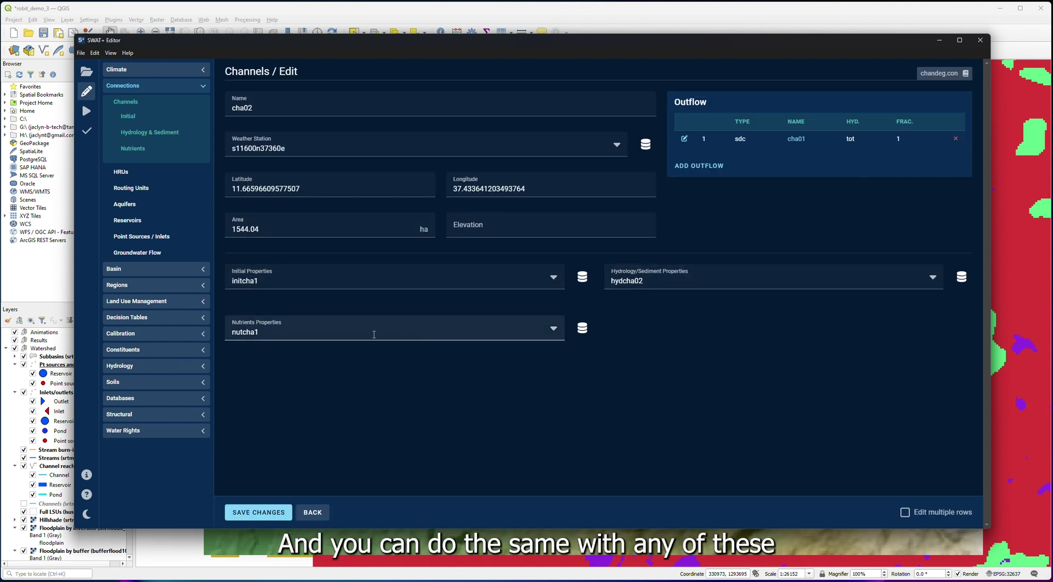
Step: View cha02's nutrients choices, then filter its hydrology/sediment choices by hydcha10 and return the field to hydcha02
click(287, 331)
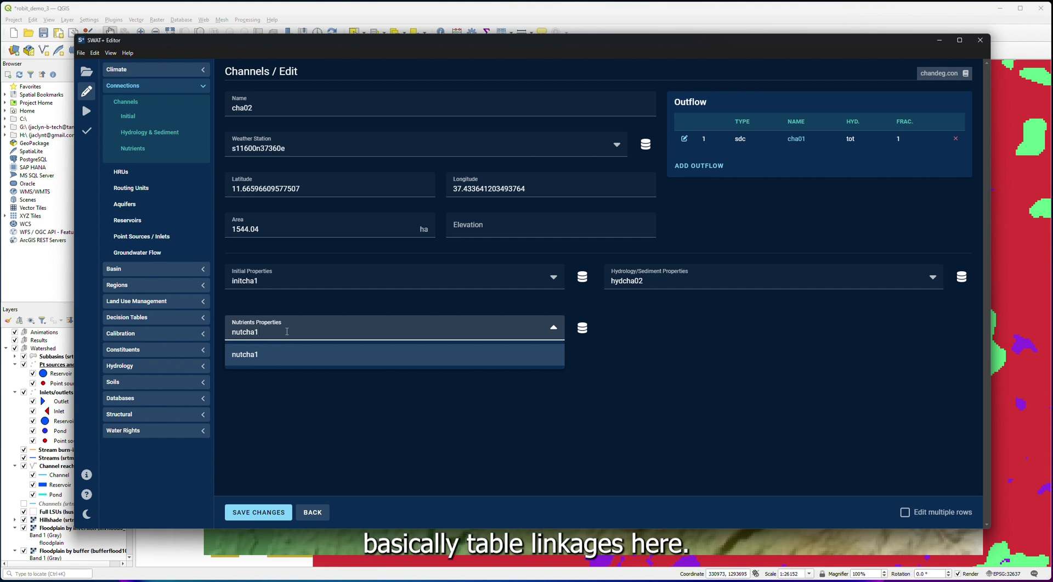
click(685, 284)
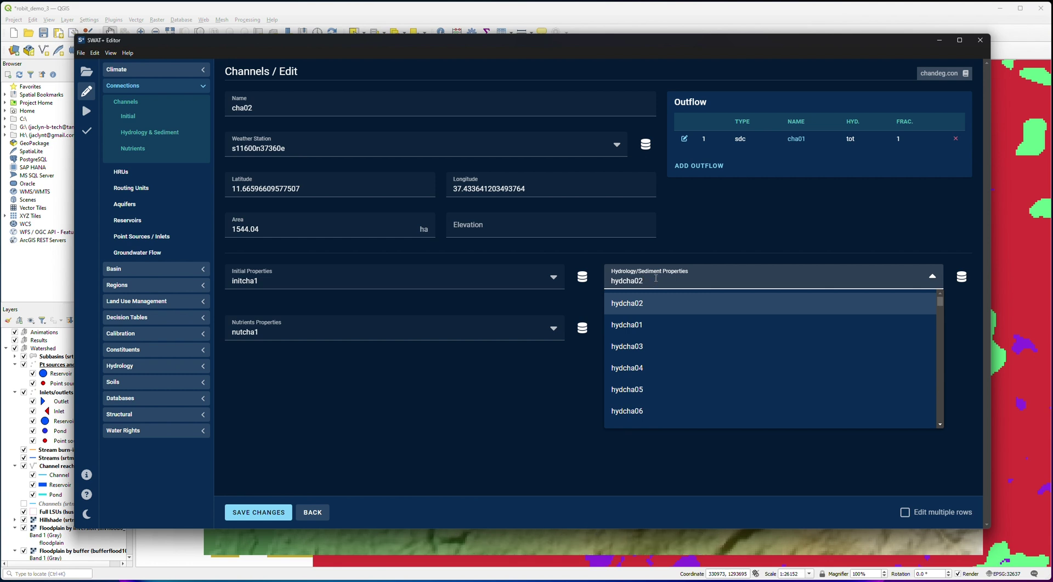
key(BackSpace)
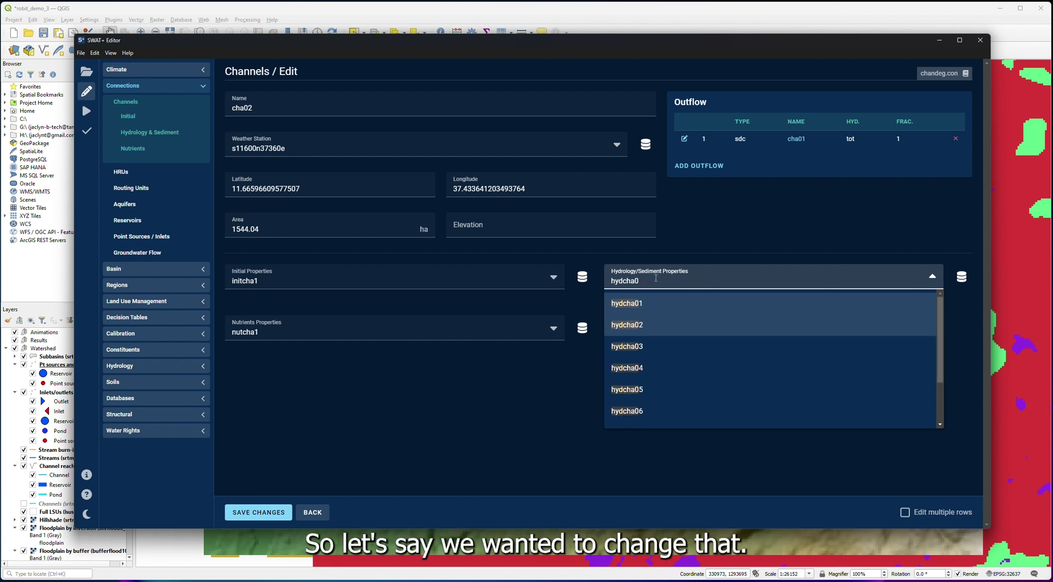
key(BackSpace)
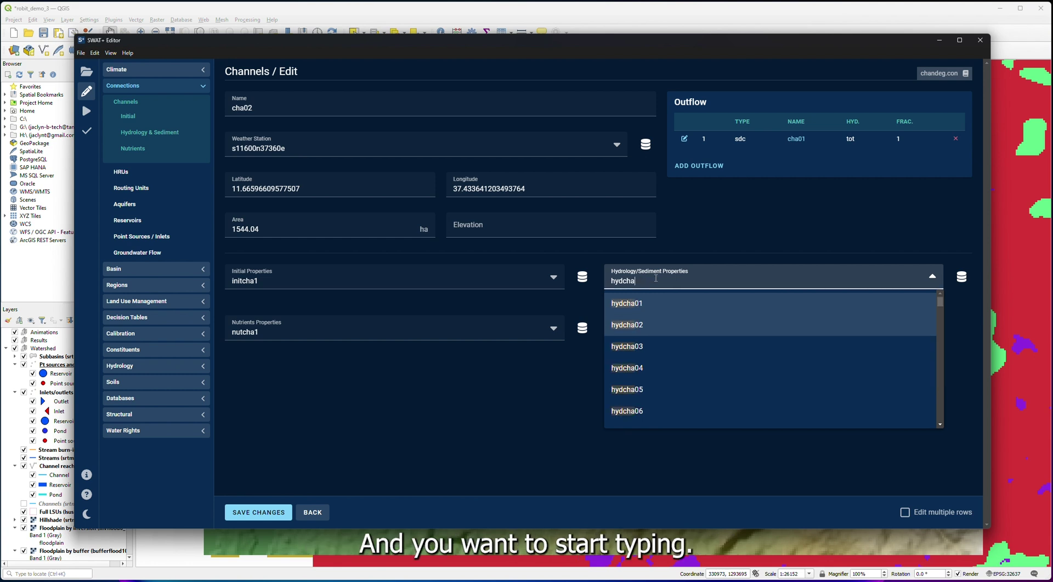
text(10)
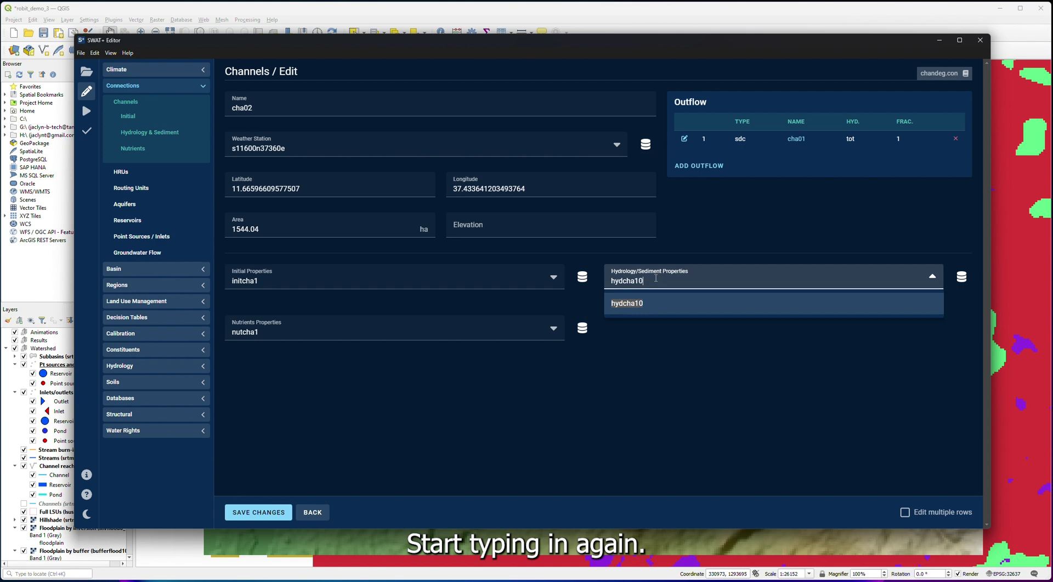
key(BackSpace)
key(BackSpace)
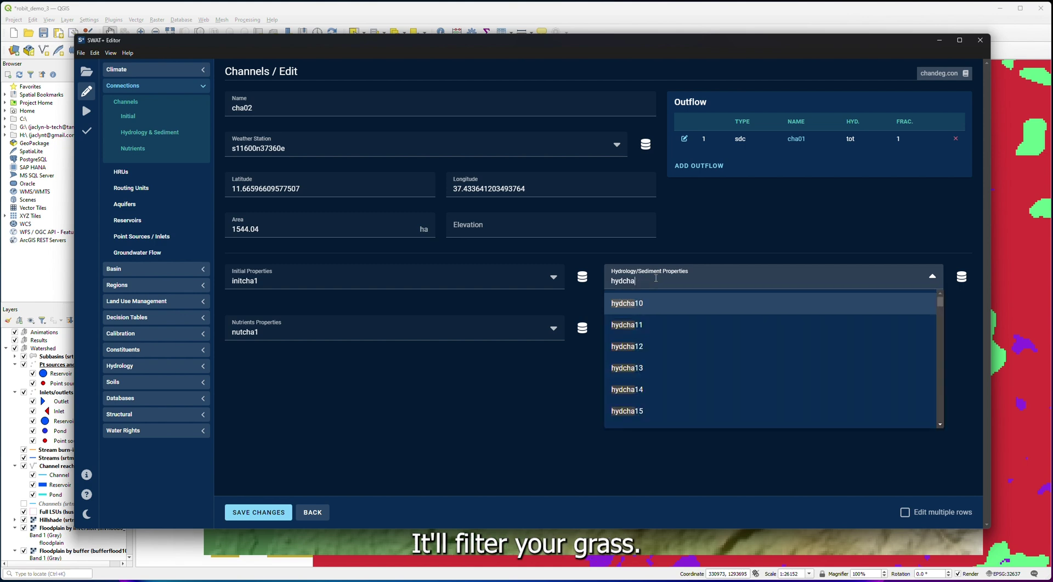
text(02)
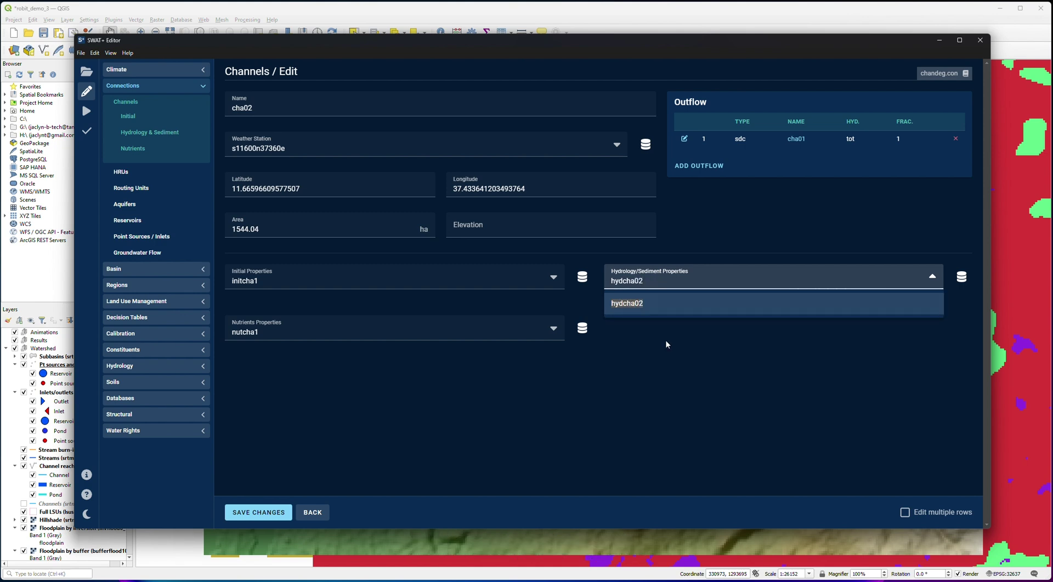
click(667, 351)
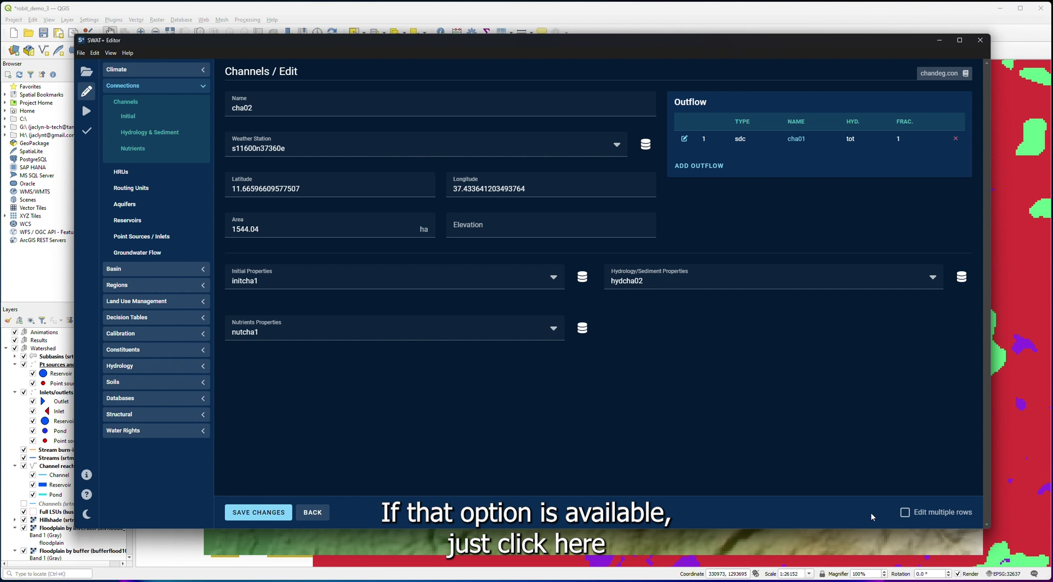
Step: Enable editing of multiple rows for the channels and select Subbasin 1 and Subbasin 2
click(905, 512)
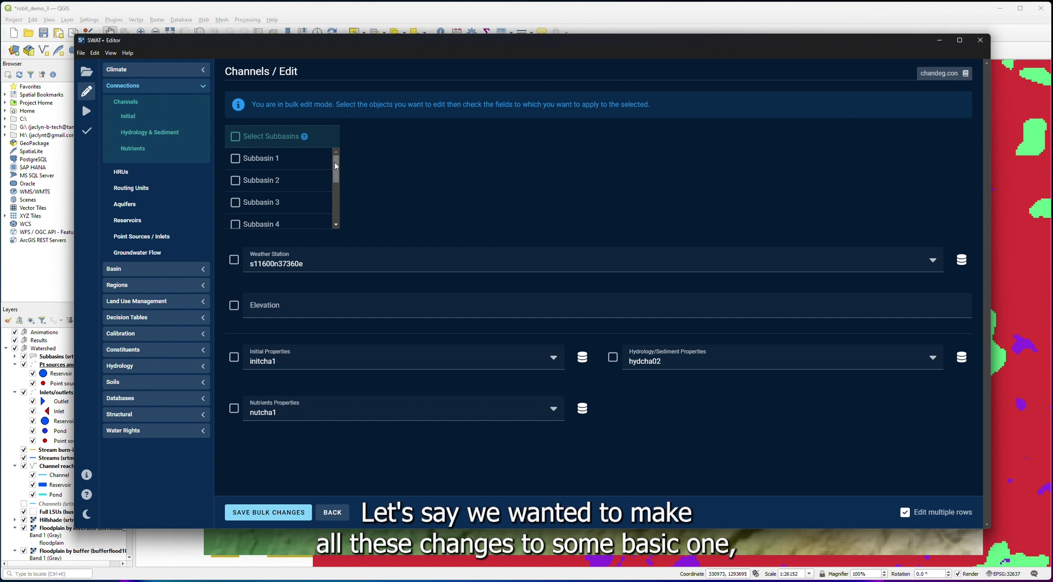
click(235, 159)
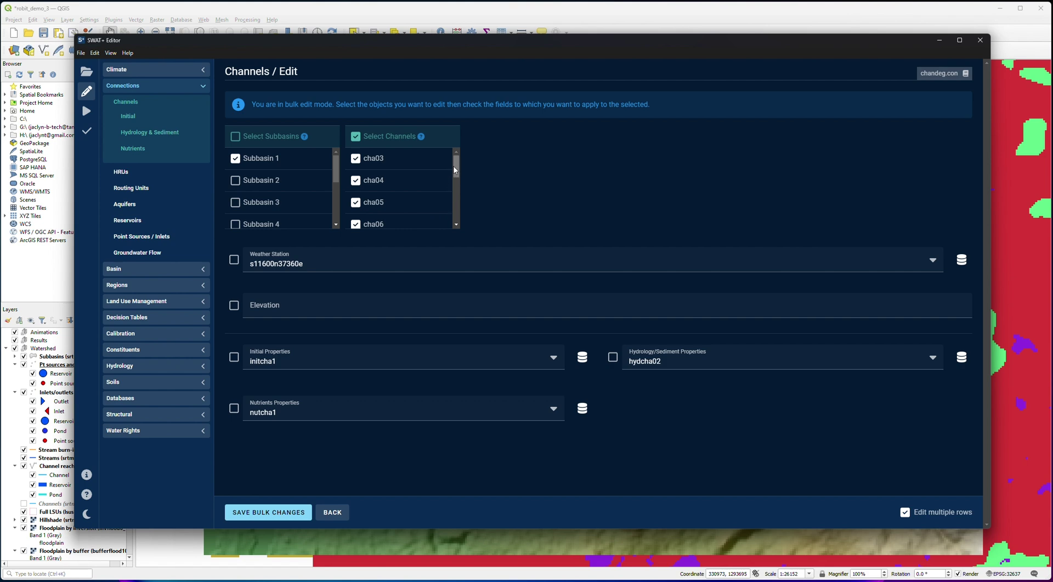
drag(454, 170, 469, 153)
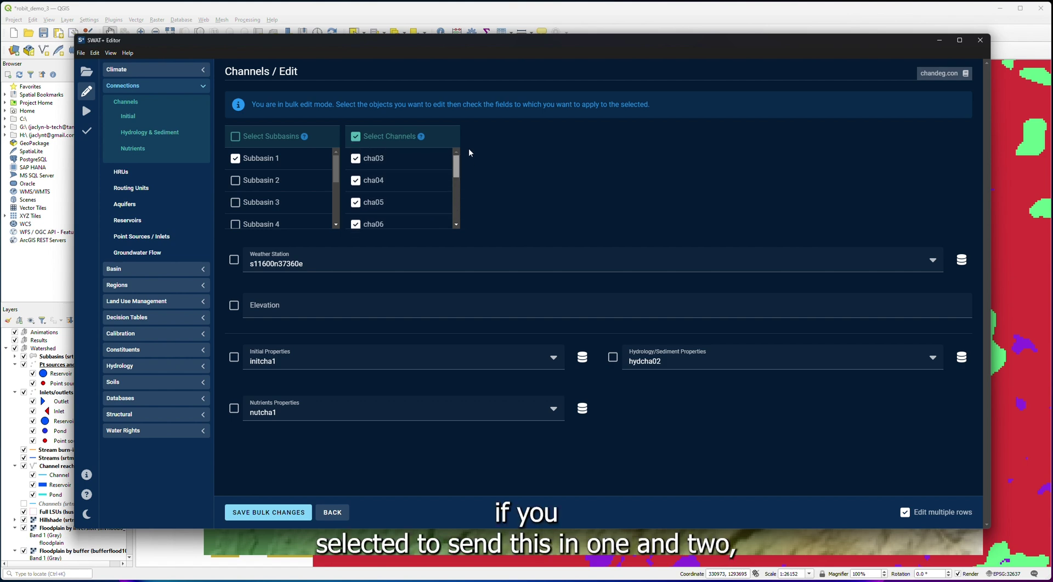
click(235, 180)
mouse_move(455, 160)
mouse_down()
mouse_move(464, 223)
mouse_move(454, 144)
mouse_up()
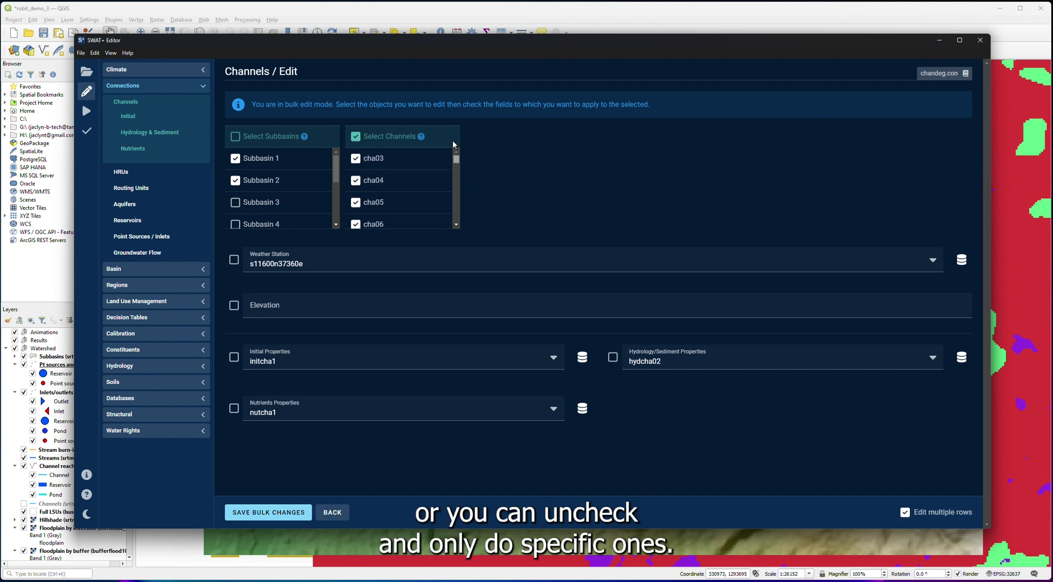
Step: Restrict the bulk edit to channels cha03 and cha04, include the weather station field, and return to the channel list without saving
click(355, 136)
click(356, 159)
click(356, 179)
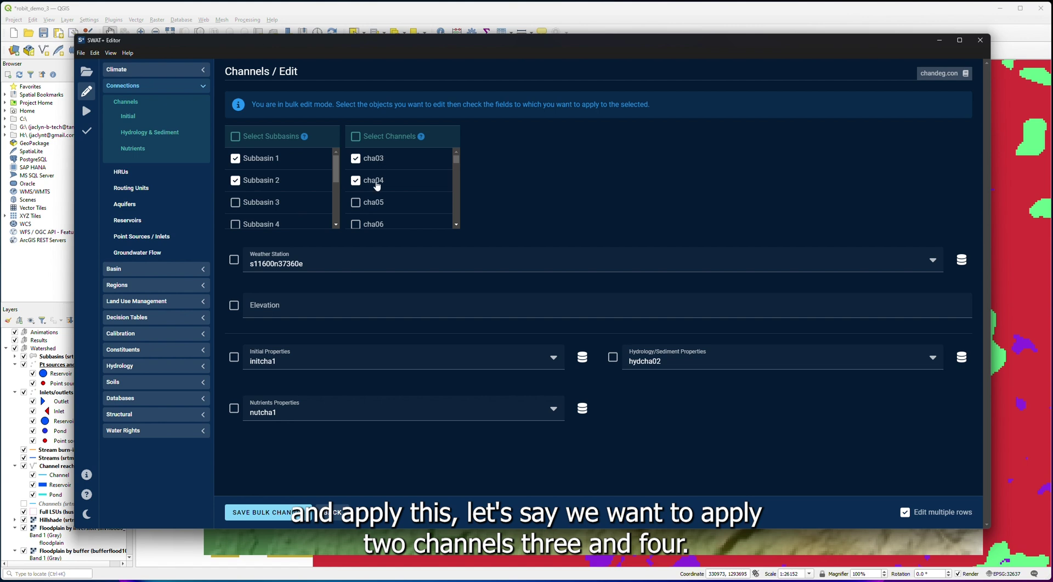
click(235, 260)
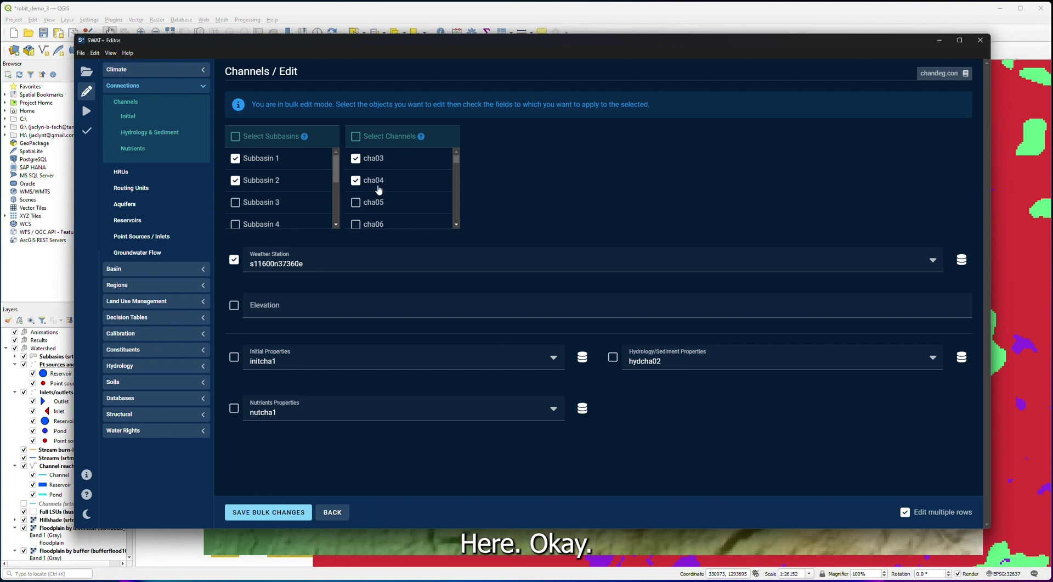
click(332, 511)
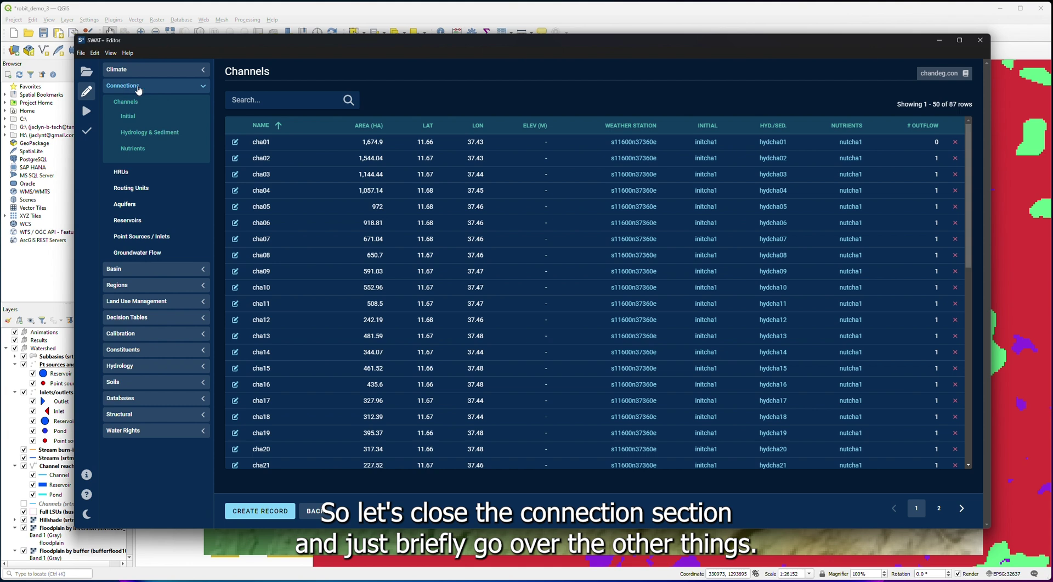
Step: Leave the Connections section, look over the Basin section's entries, and view the Land Use Management table
click(138, 88)
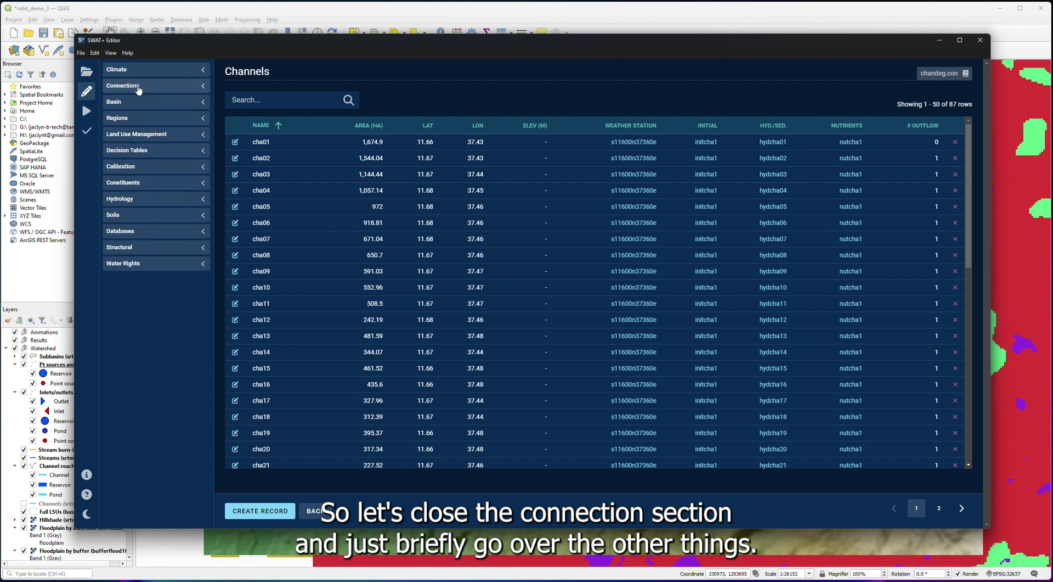
click(133, 103)
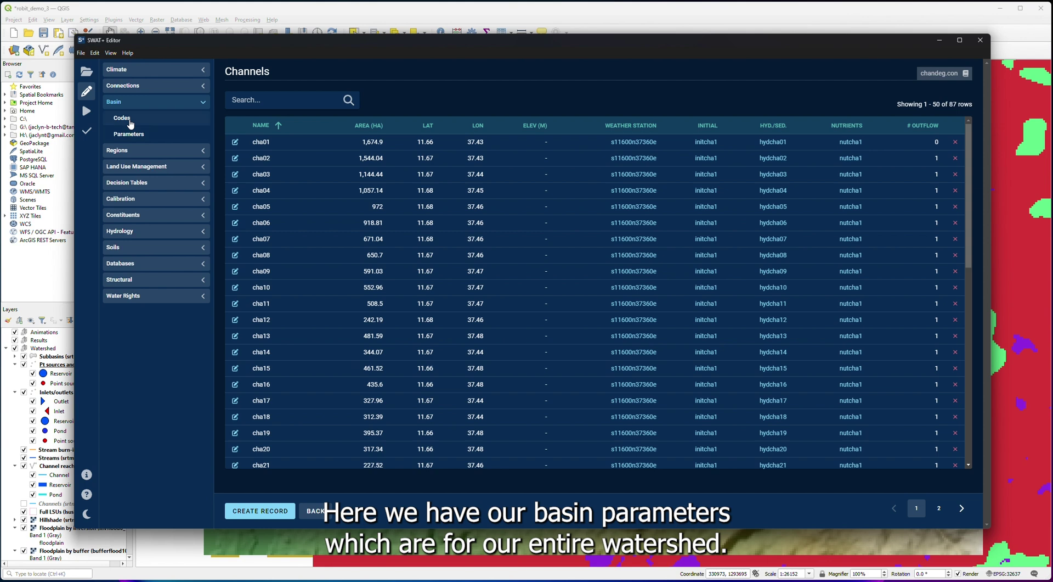
click(137, 166)
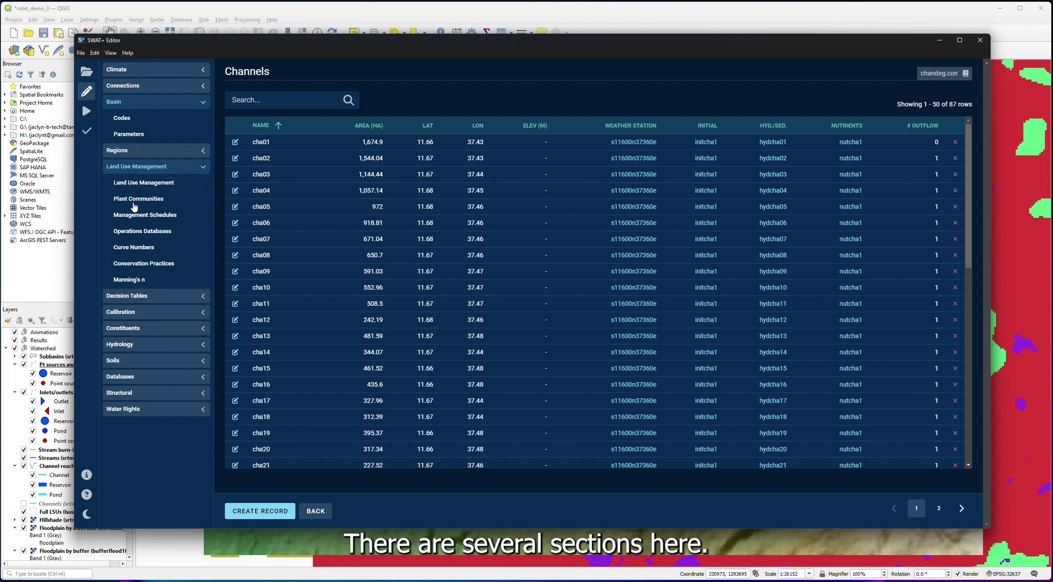
click(145, 183)
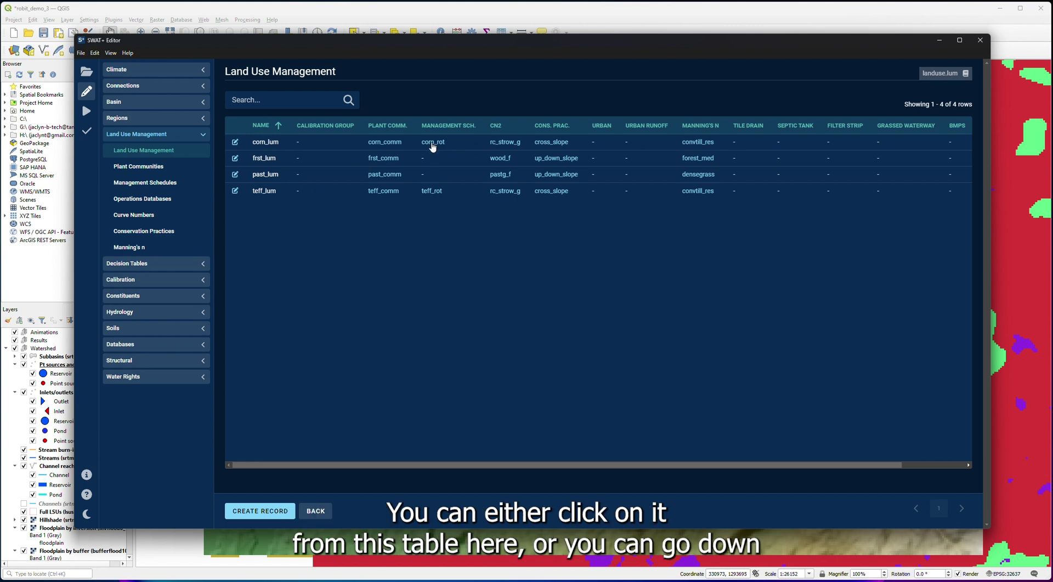
Step: Open the corn_rot management schedule and view its decision table configuration without changes, then its advanced scheduling options
click(135, 186)
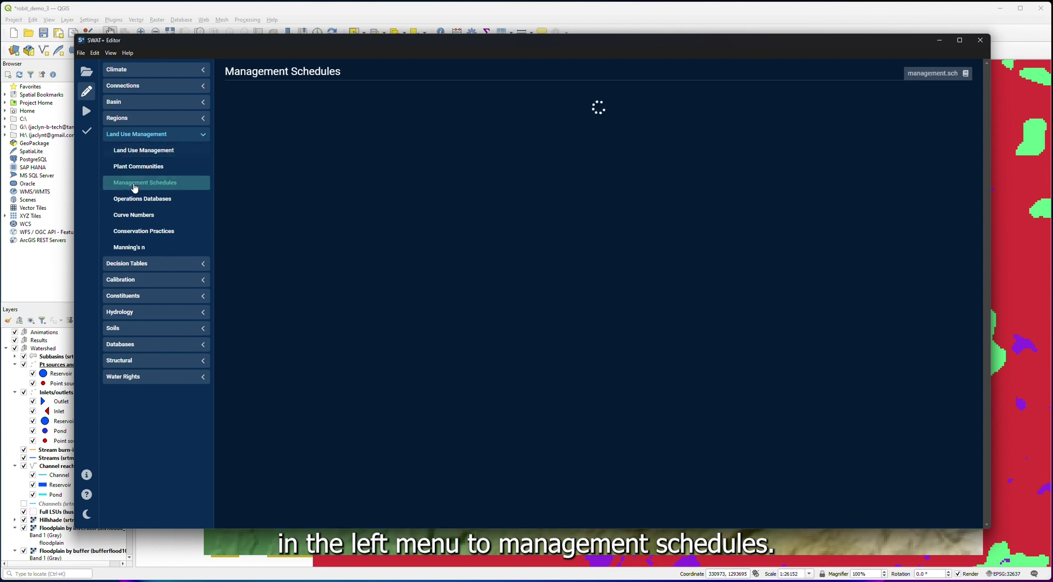
click(236, 142)
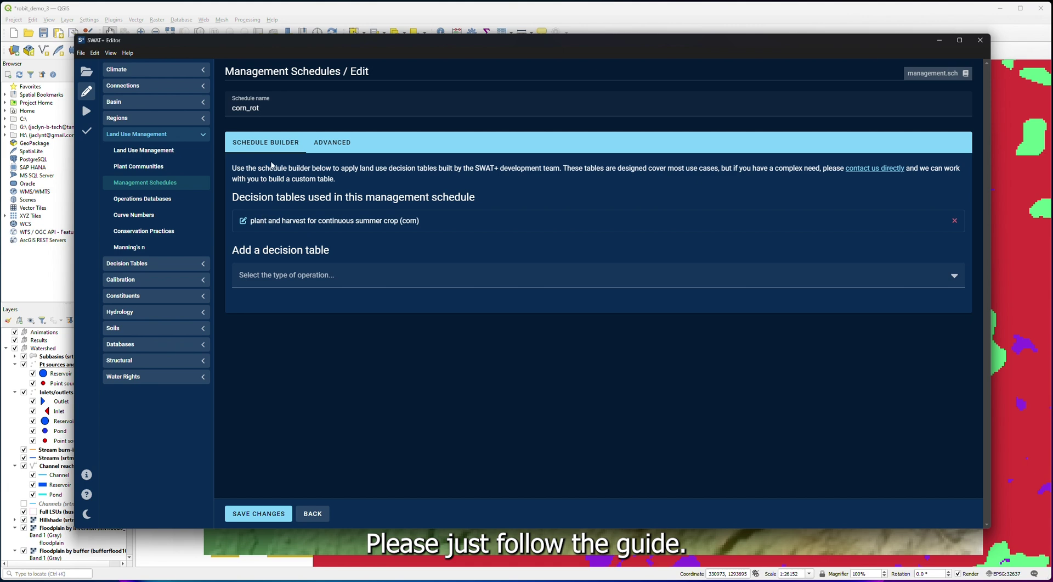
click(244, 224)
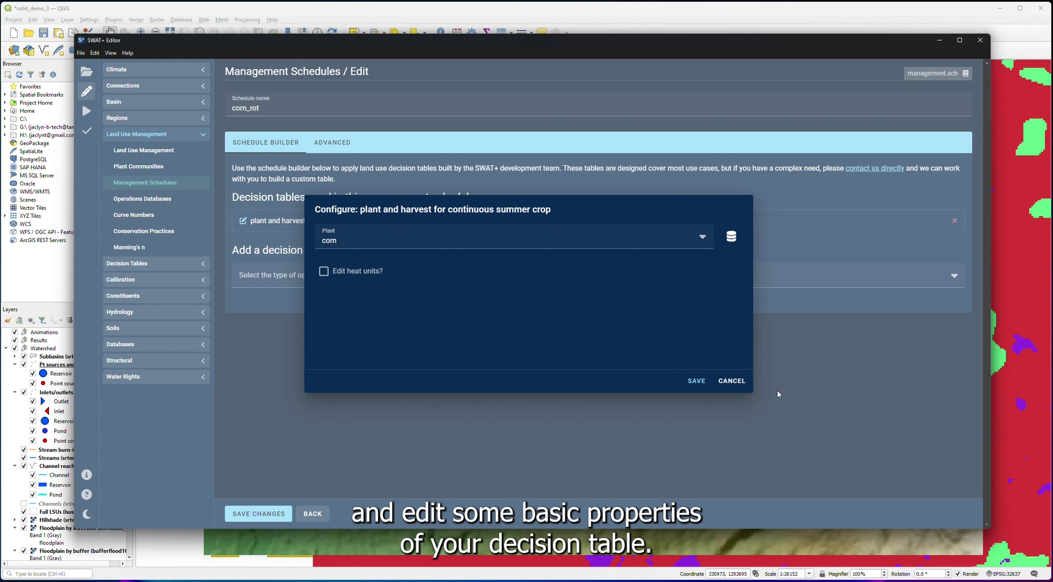
click(732, 382)
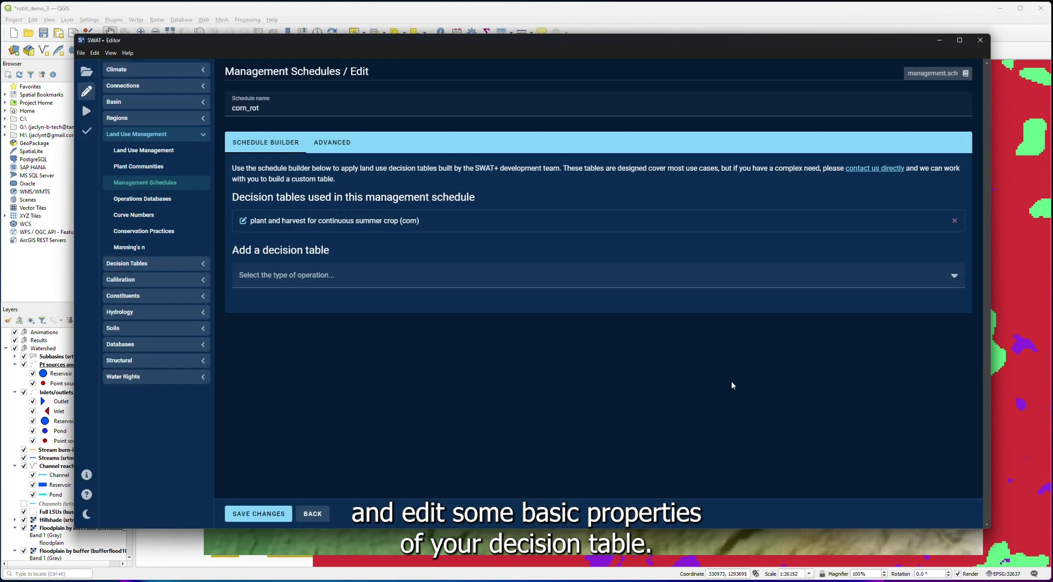
click(341, 145)
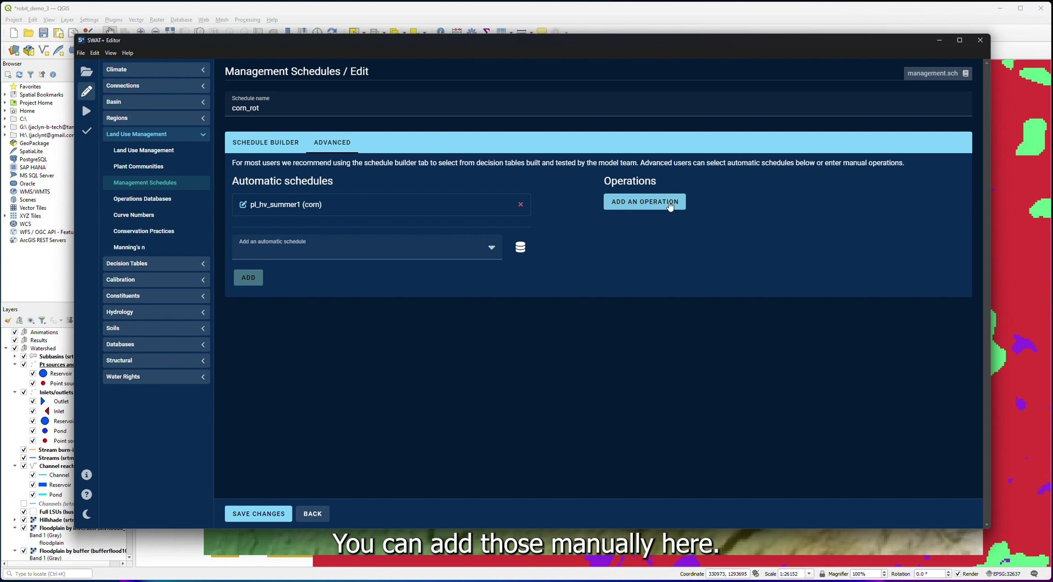
Step: View the Land Use Management decision tables, then look over the entries of the Calibration section
click(135, 137)
click(135, 150)
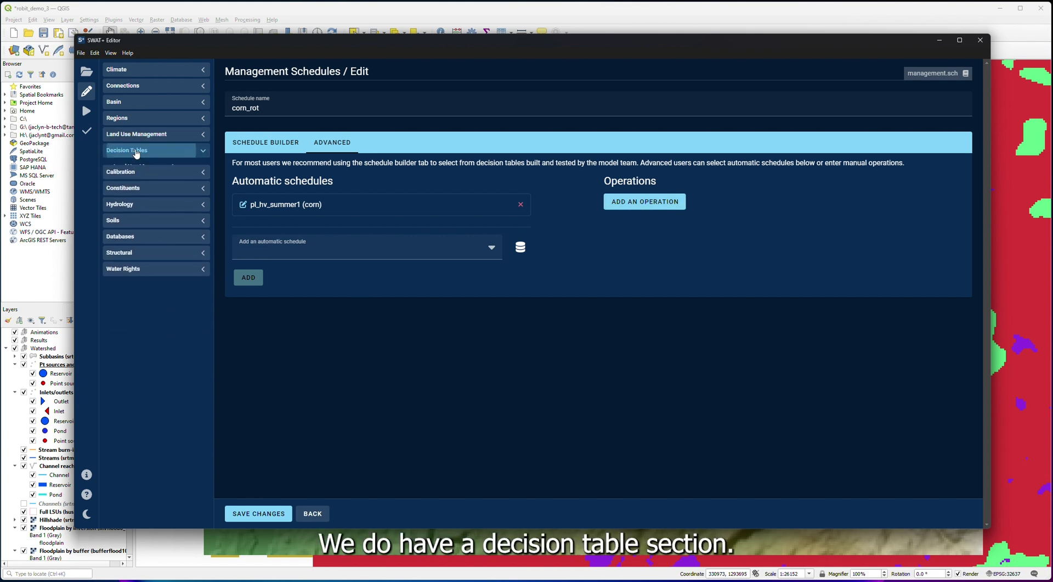
click(137, 171)
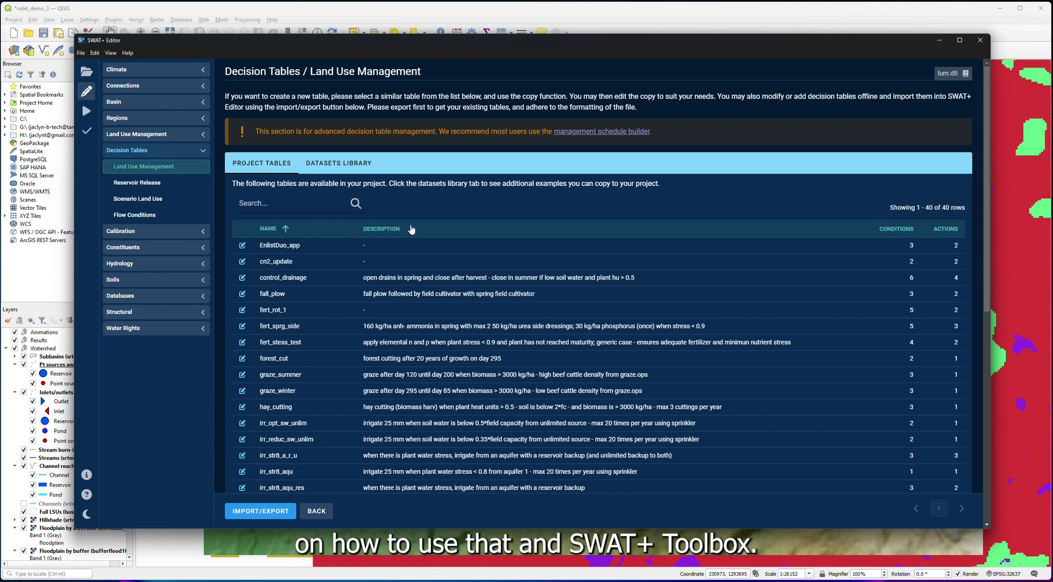
click(147, 154)
click(143, 168)
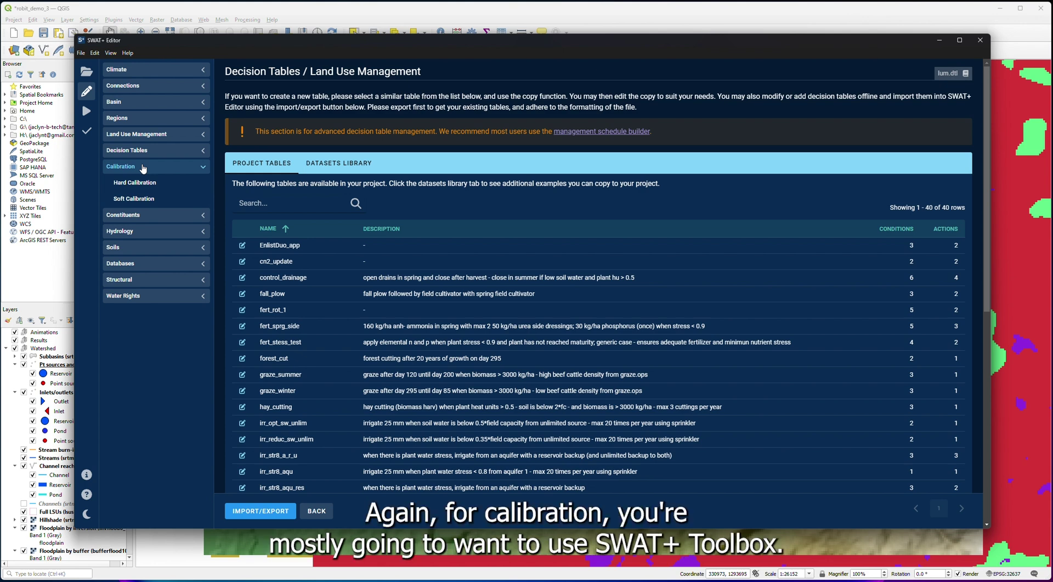
click(143, 166)
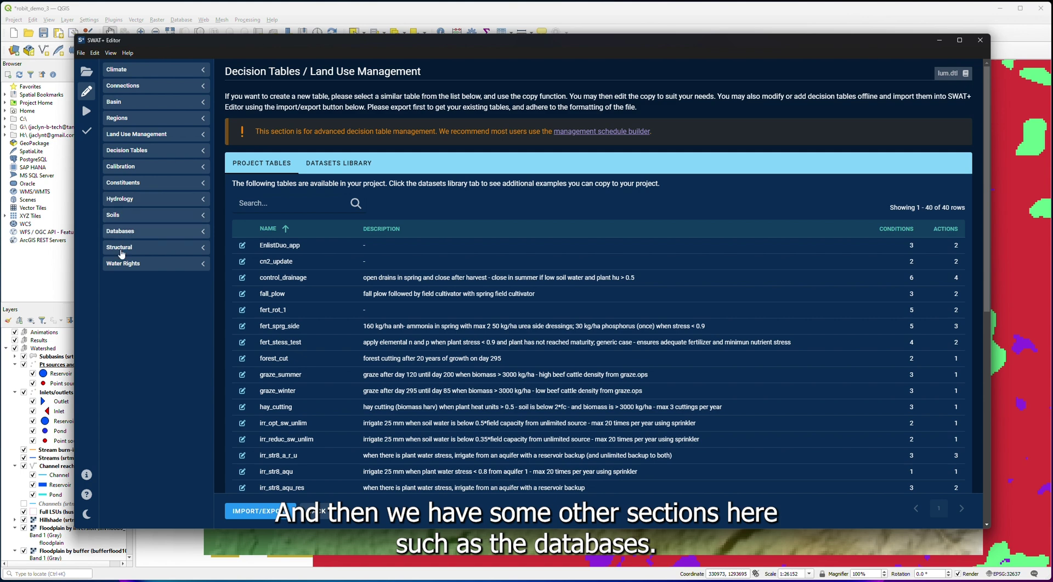
Step: Open the agrc record in the Plants database, review its parameter descriptions and recommended ranges, and leave the Databases section
click(119, 232)
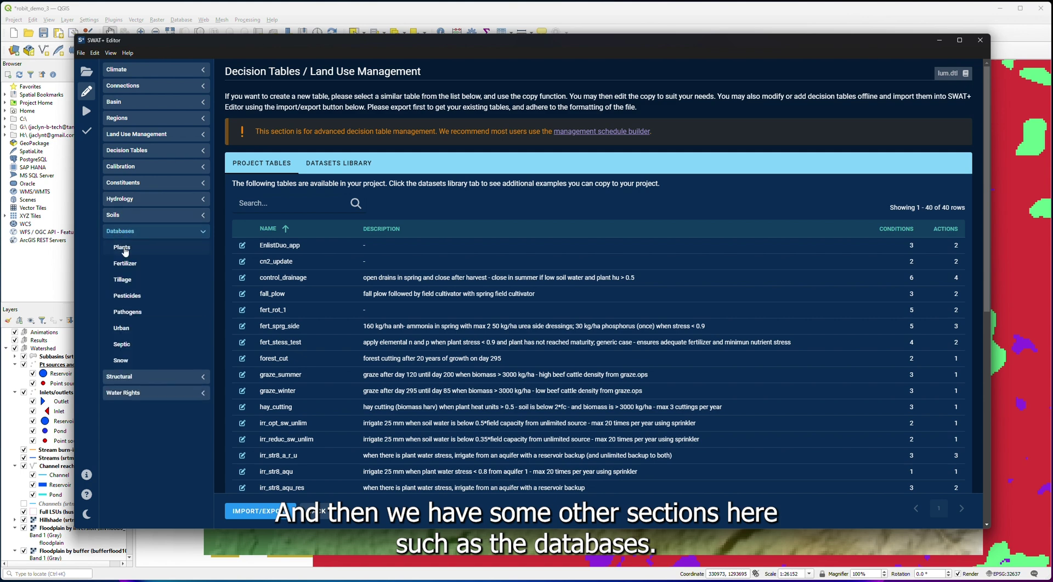
click(123, 248)
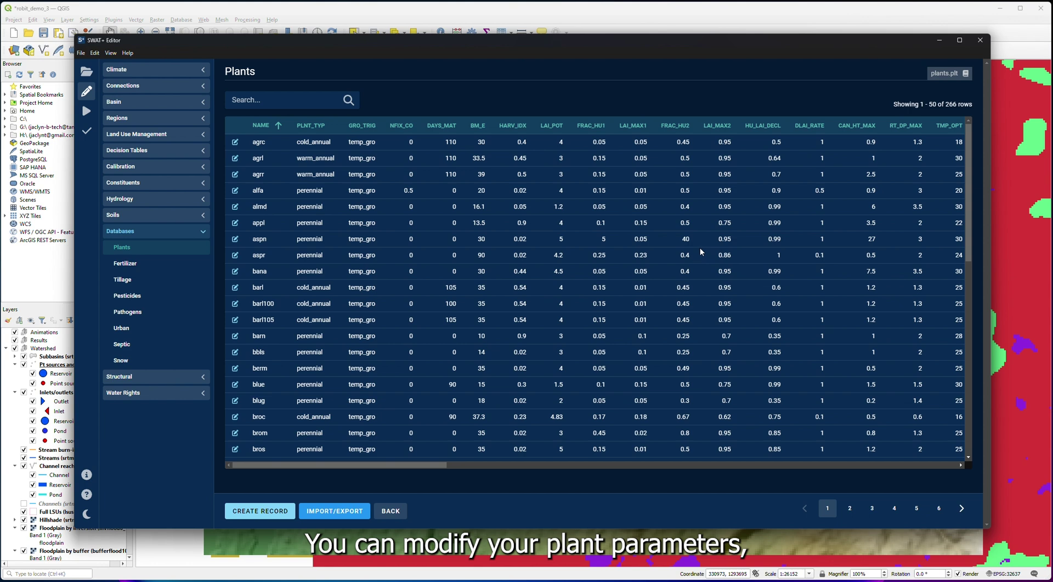
click(235, 142)
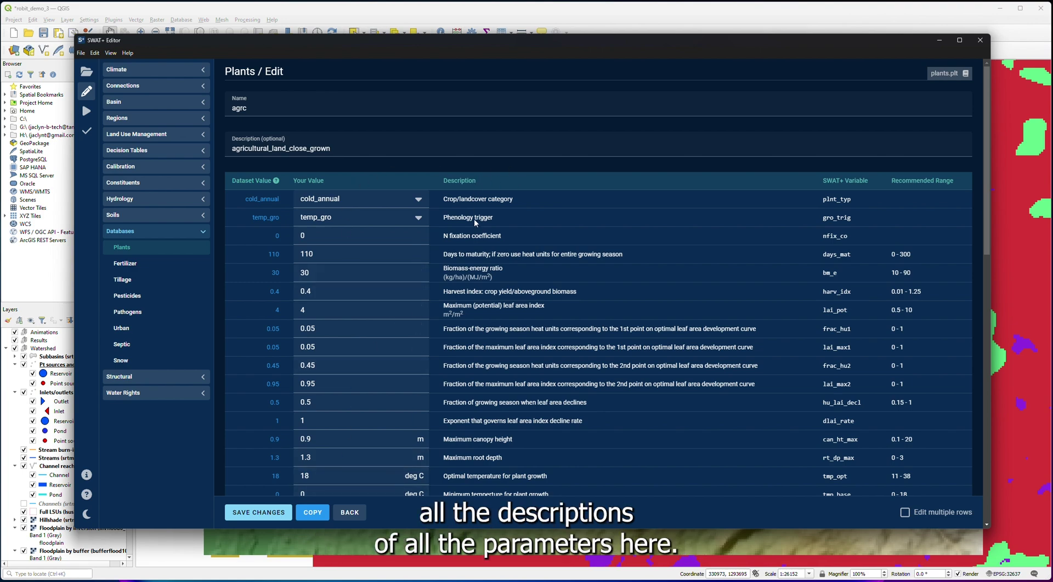
scroll(562, 435, down, 15)
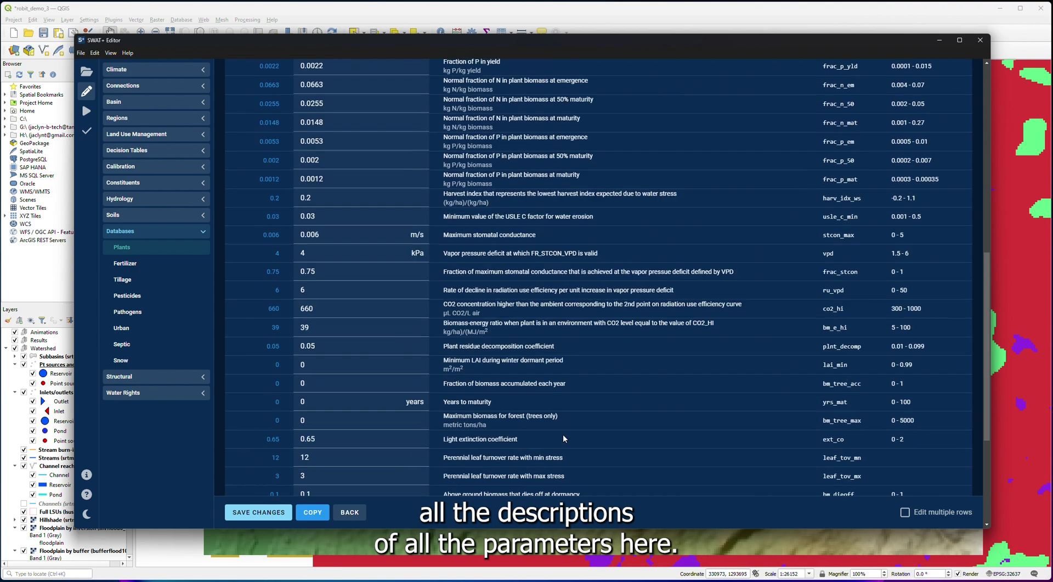
scroll(561, 431, up, 15)
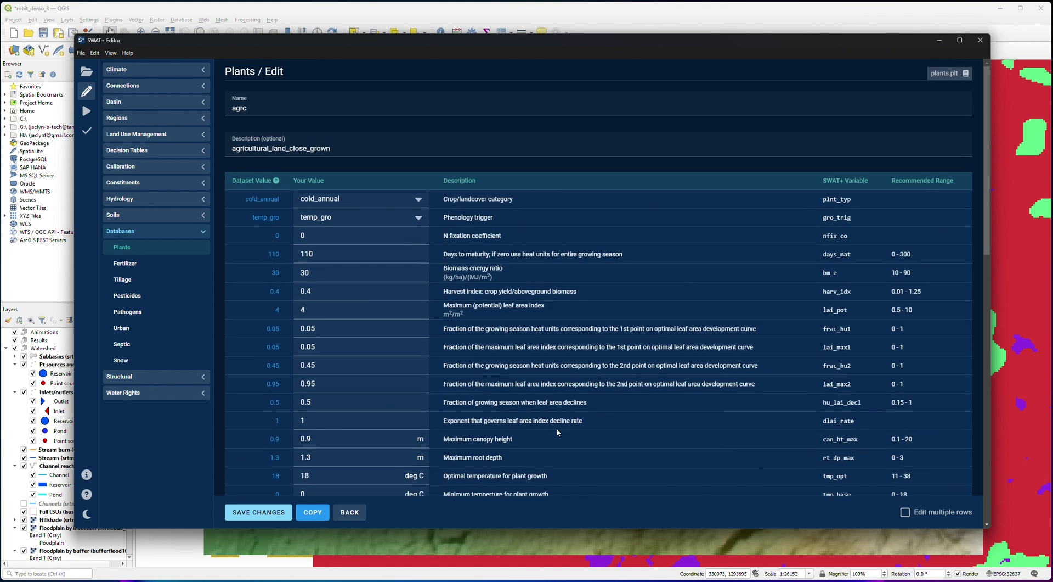
click(130, 231)
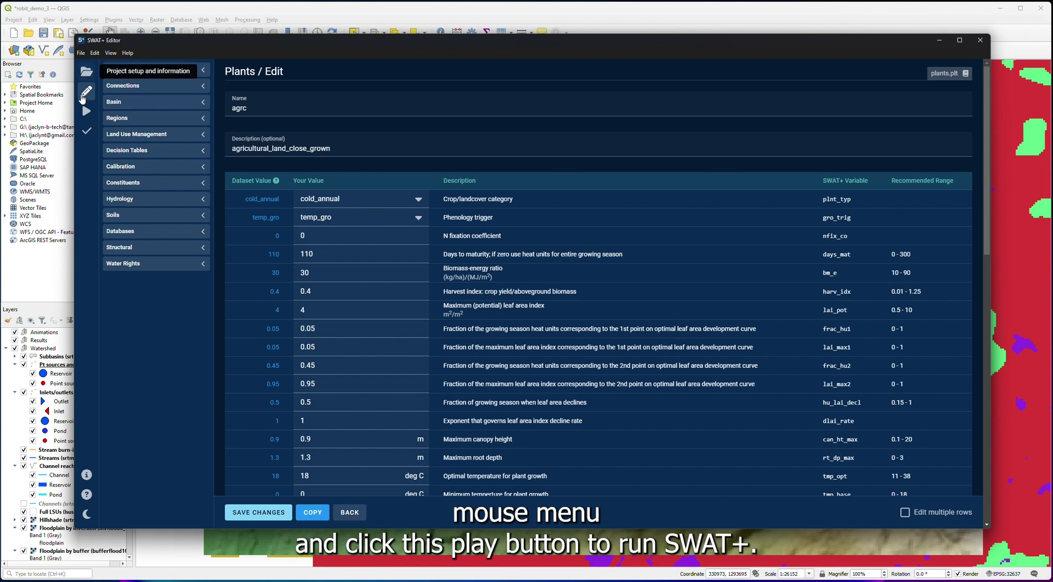
Step: Go to the model run settings and view the directory for input files and the advanced list of files to write
click(86, 112)
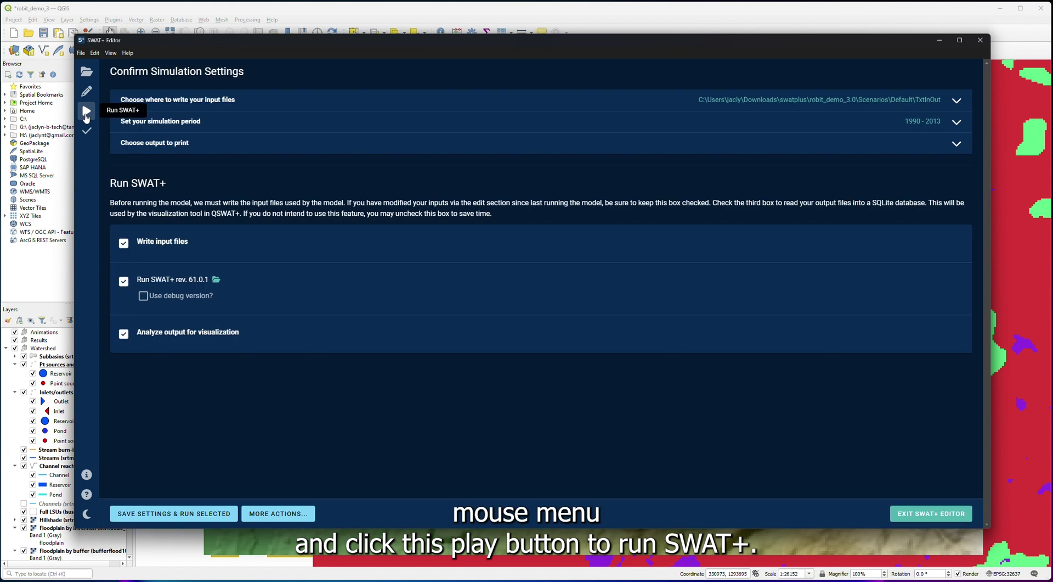
click(178, 104)
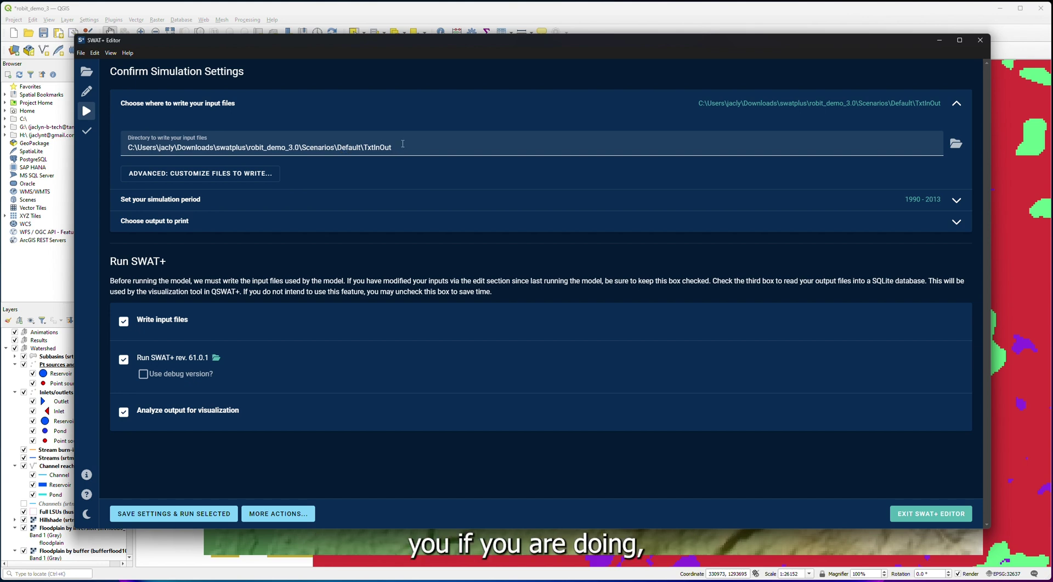
click(155, 174)
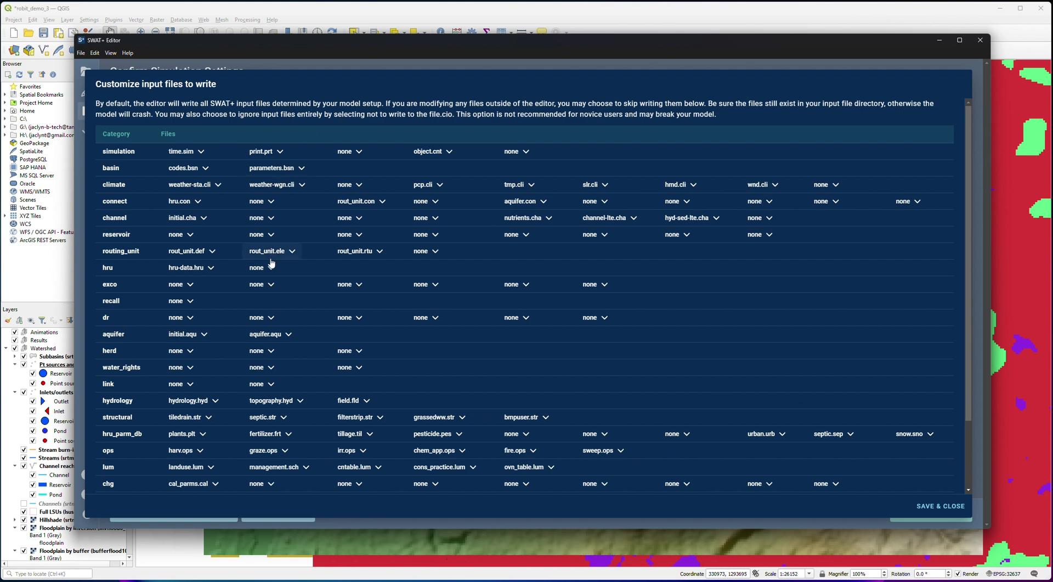
Step: Try the option to provide your own hydrology.hyd, clear it again, and save and close the input file customization
click(188, 402)
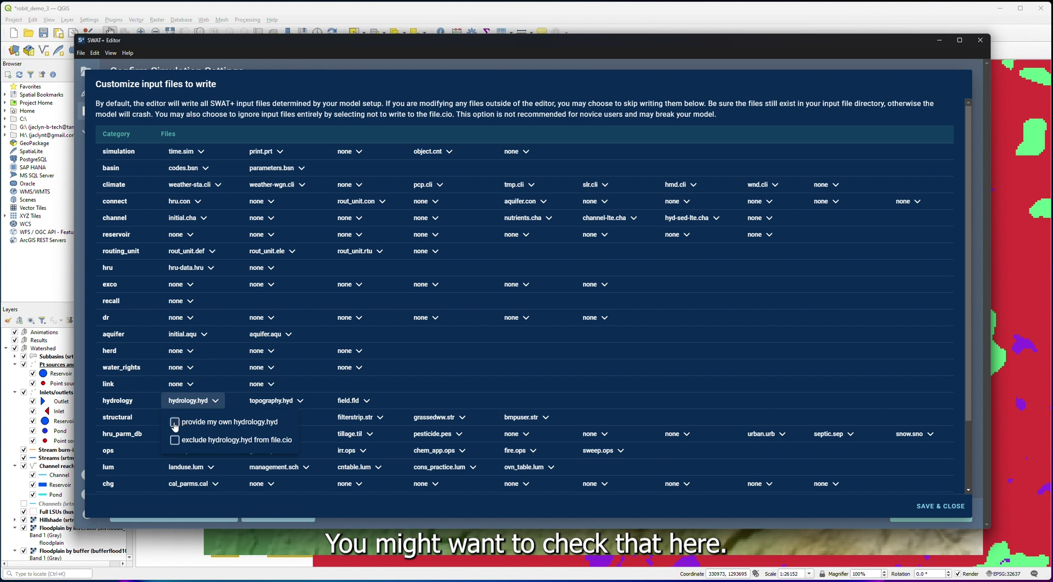
click(175, 423)
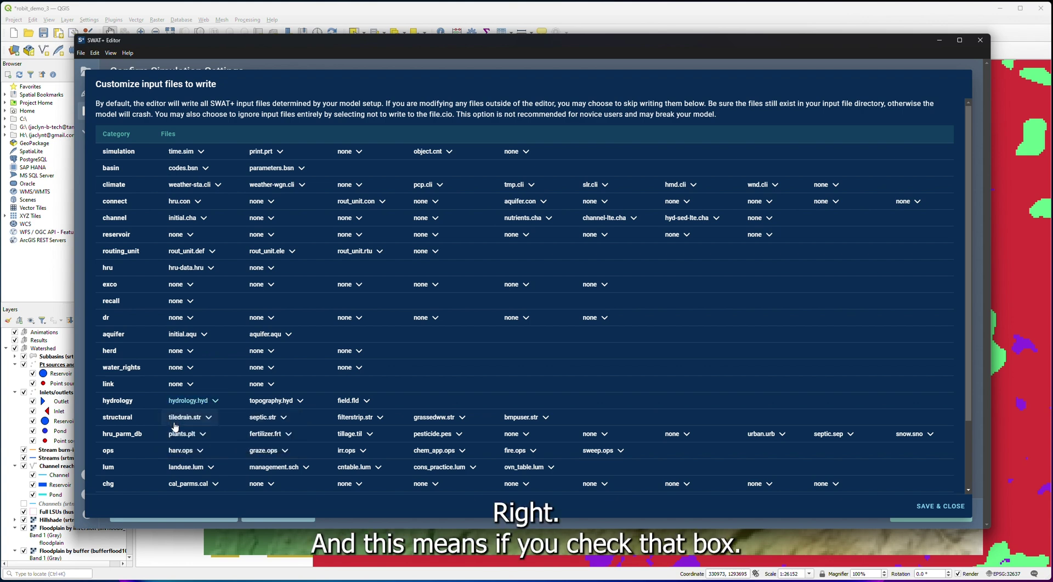
click(205, 401)
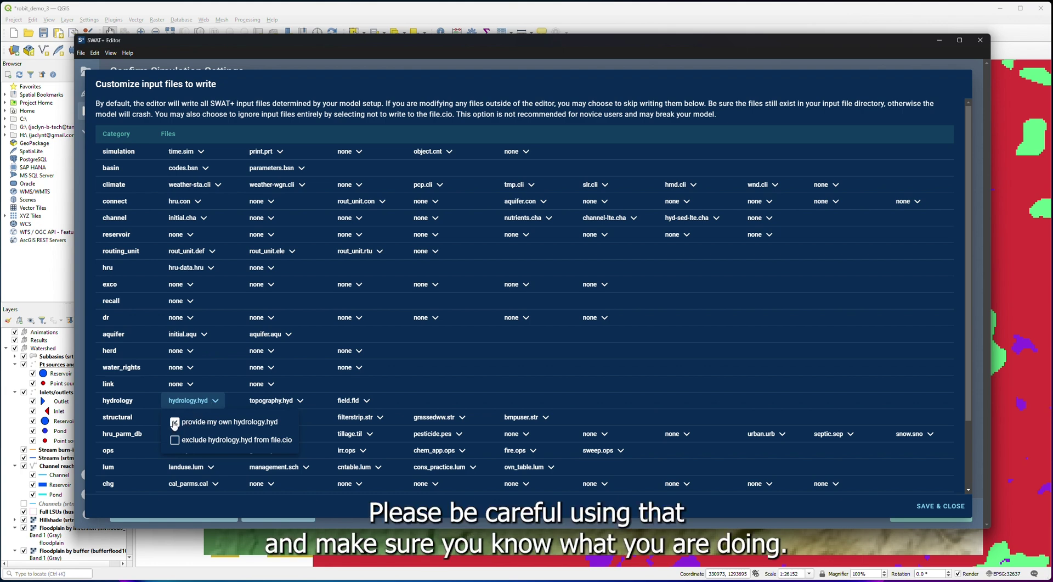
click(228, 514)
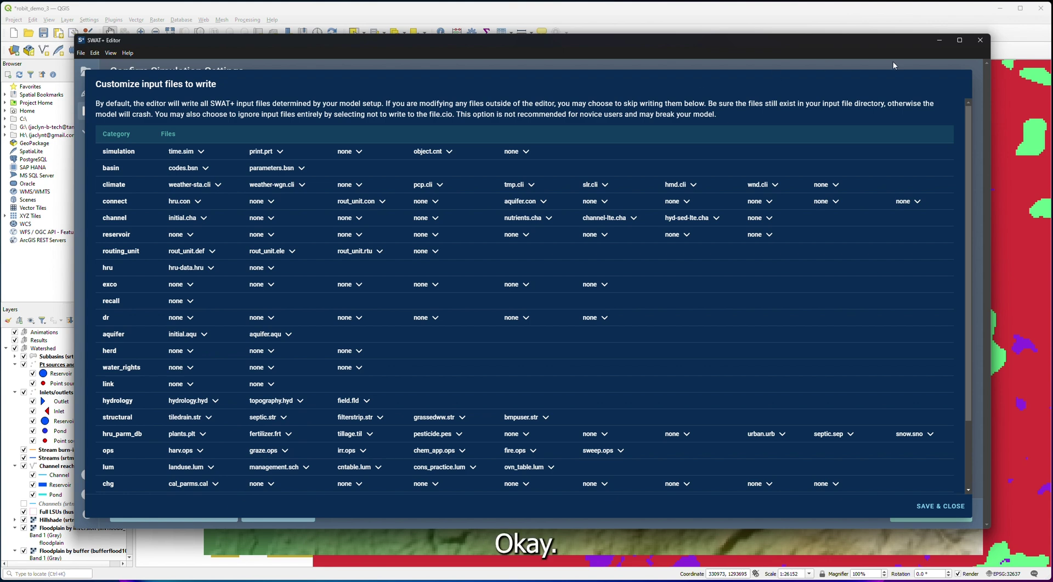
click(929, 507)
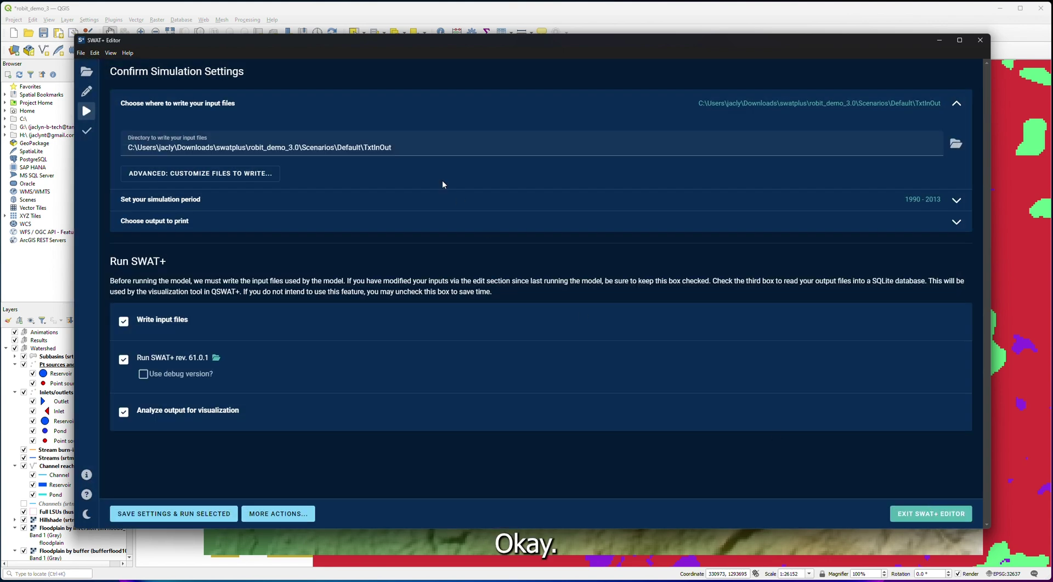
Step: Set the simulation period from 01/01/2000 to 12/31/2005 and look at its advanced time step option
click(168, 203)
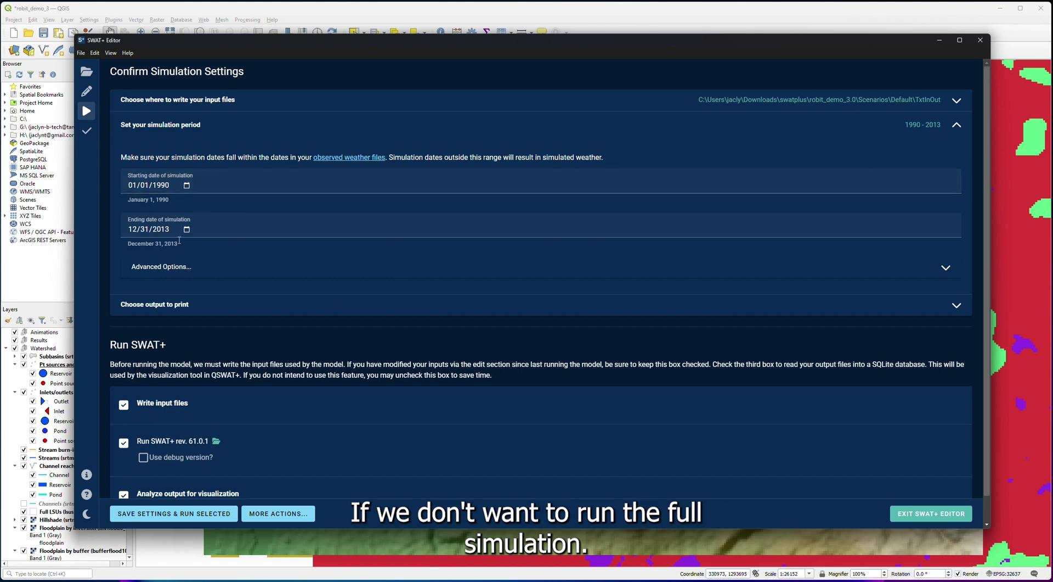
click(187, 185)
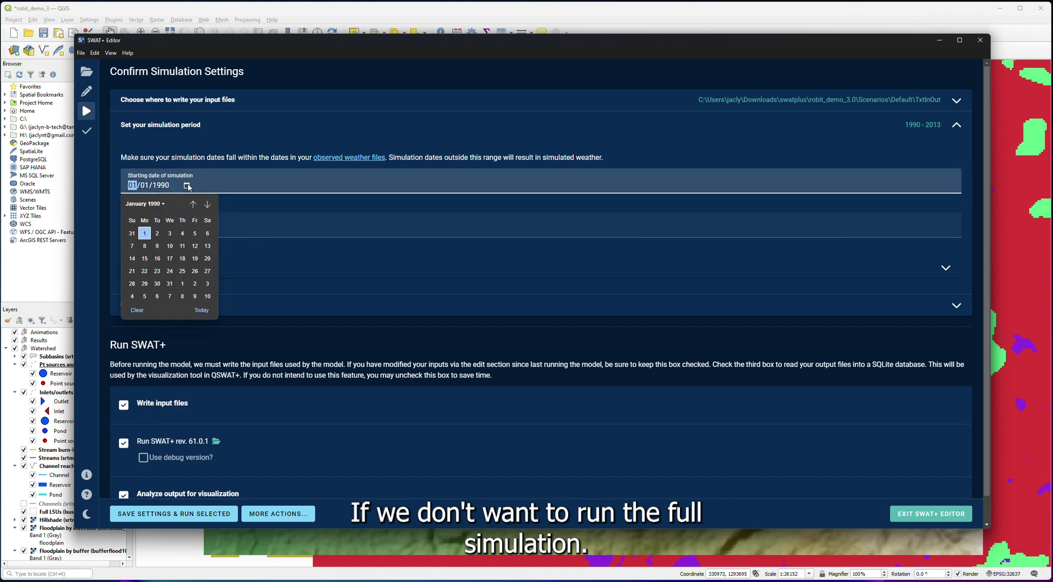
click(163, 186)
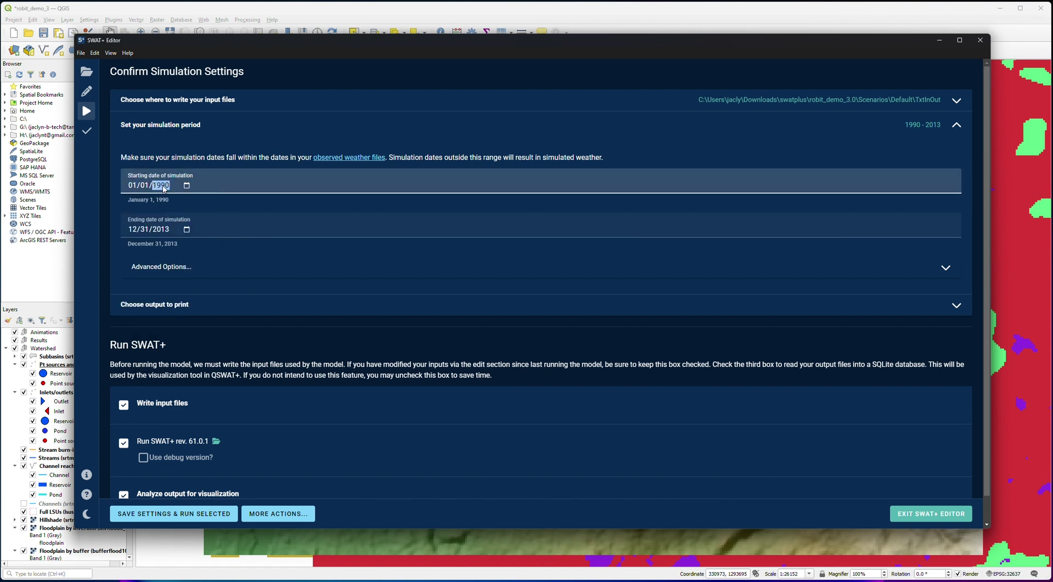
text(2000)
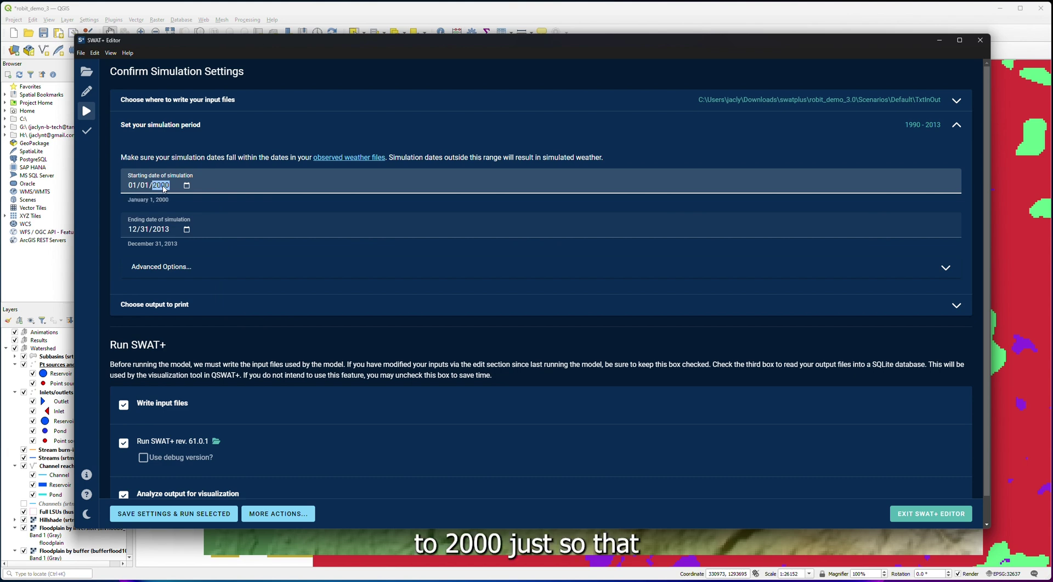
click(162, 230)
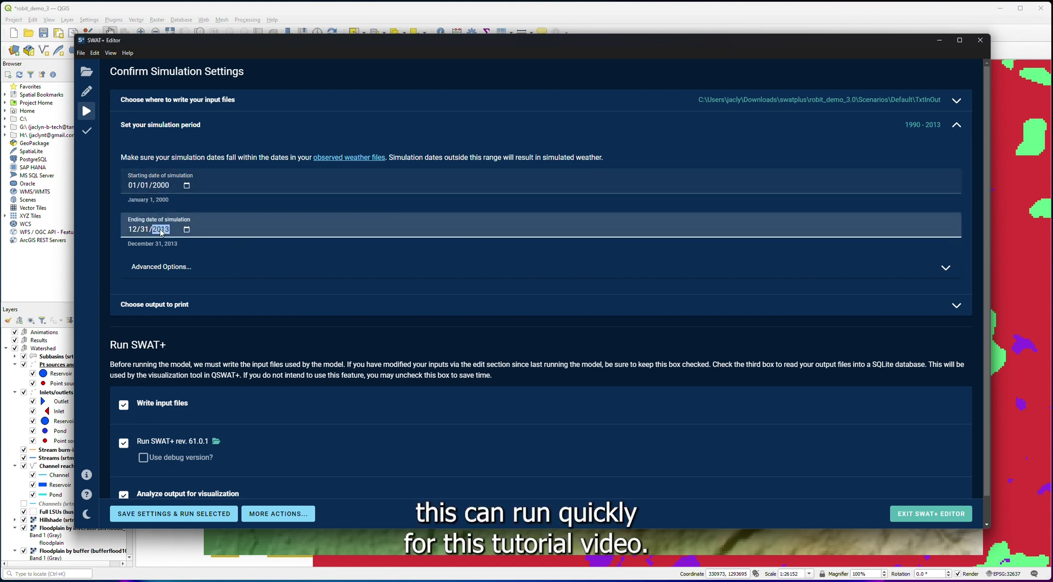
text(2005)
click(203, 244)
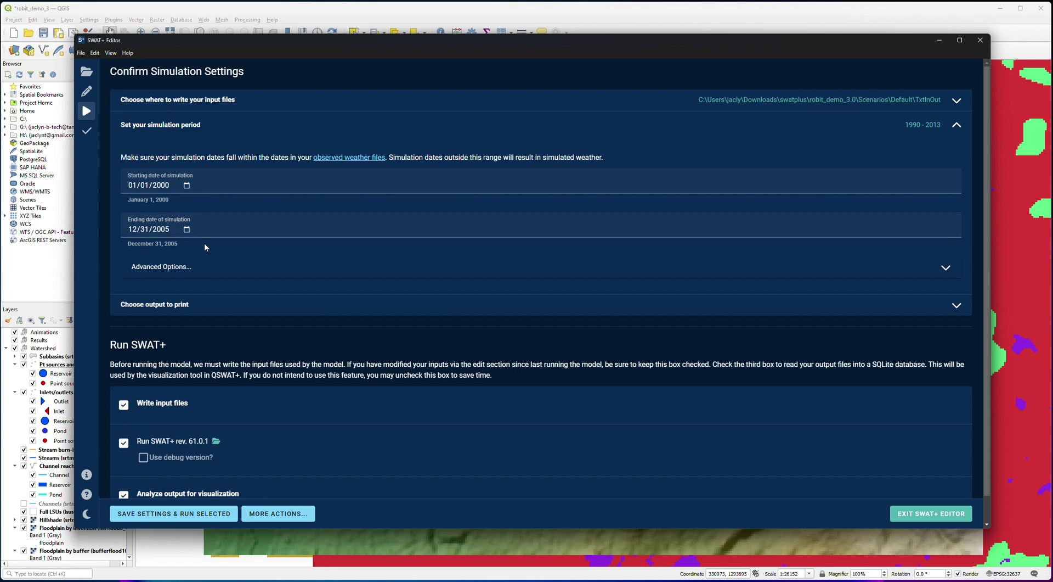
click(219, 271)
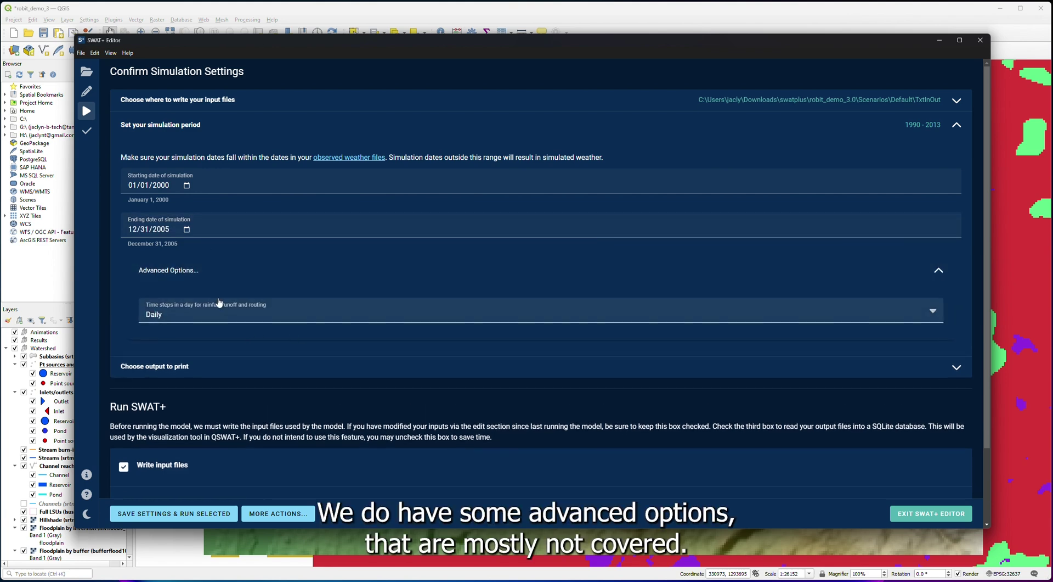
click(210, 268)
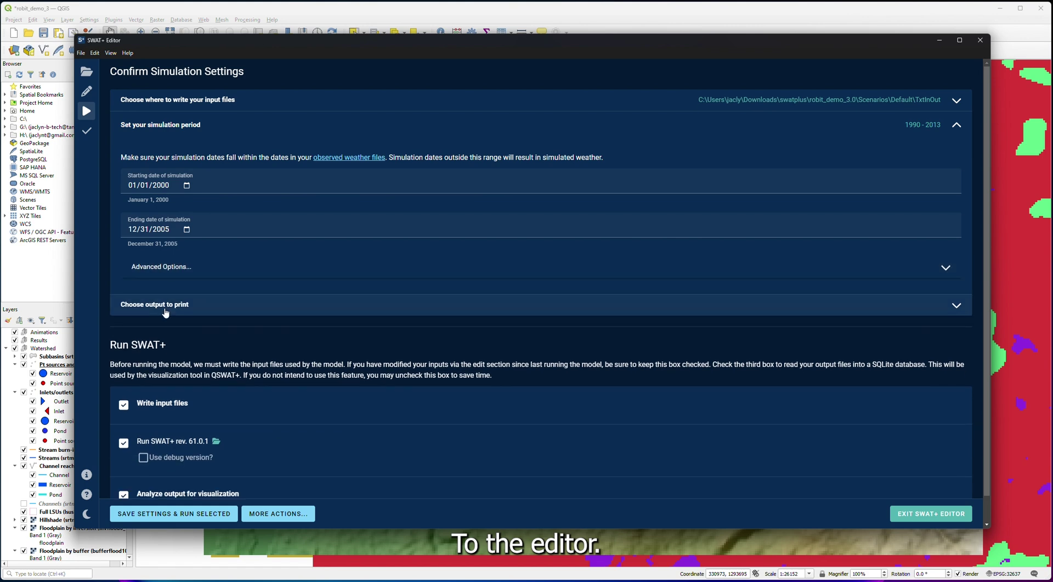
Step: Review the output printing settings, including the warm-up period and the daily, monthly, yearly and average choices, without changing them
click(166, 305)
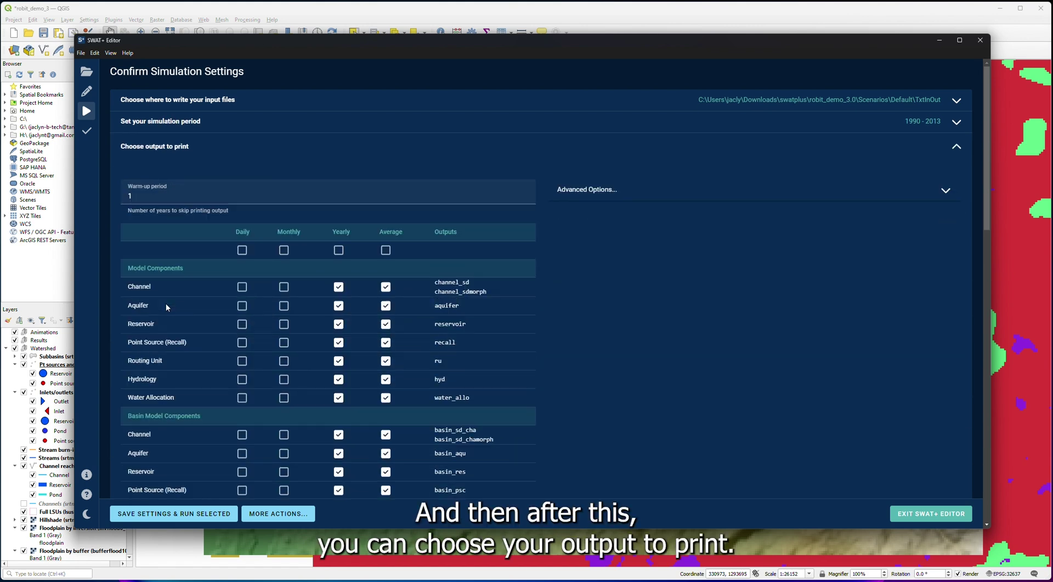
click(137, 195)
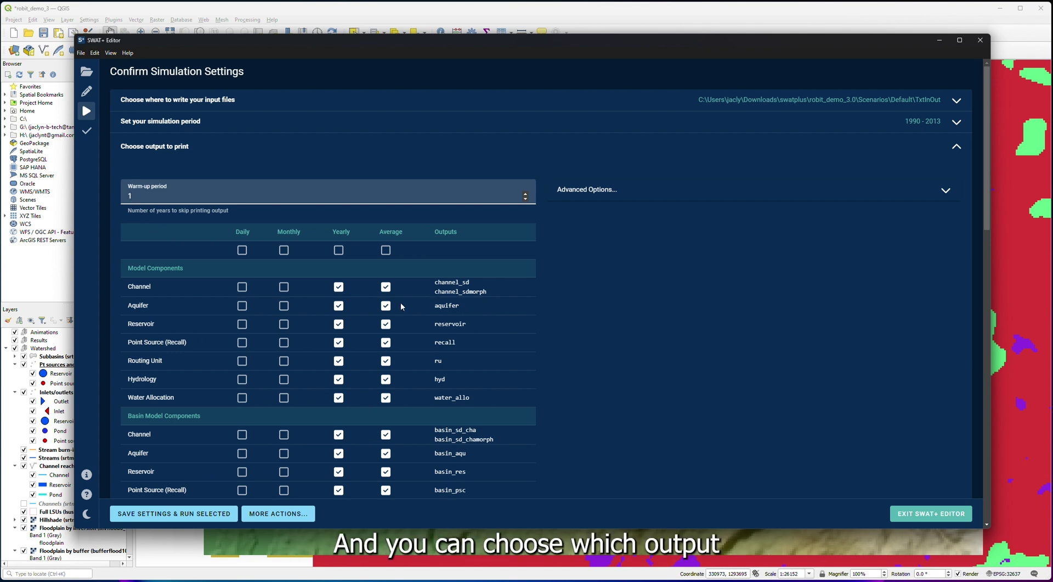
scroll(352, 395, down, 3)
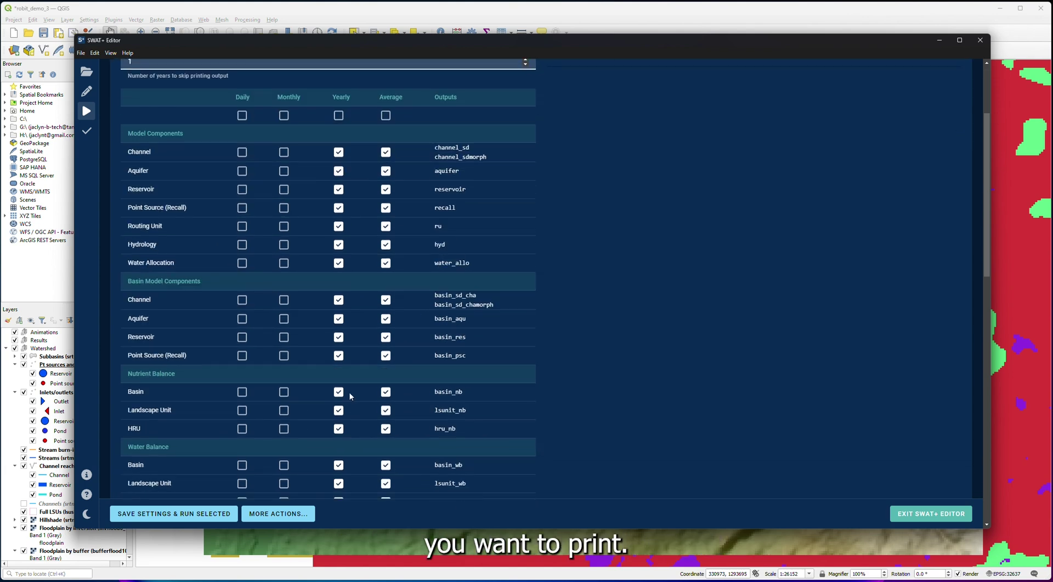
scroll(350, 395, down, 10)
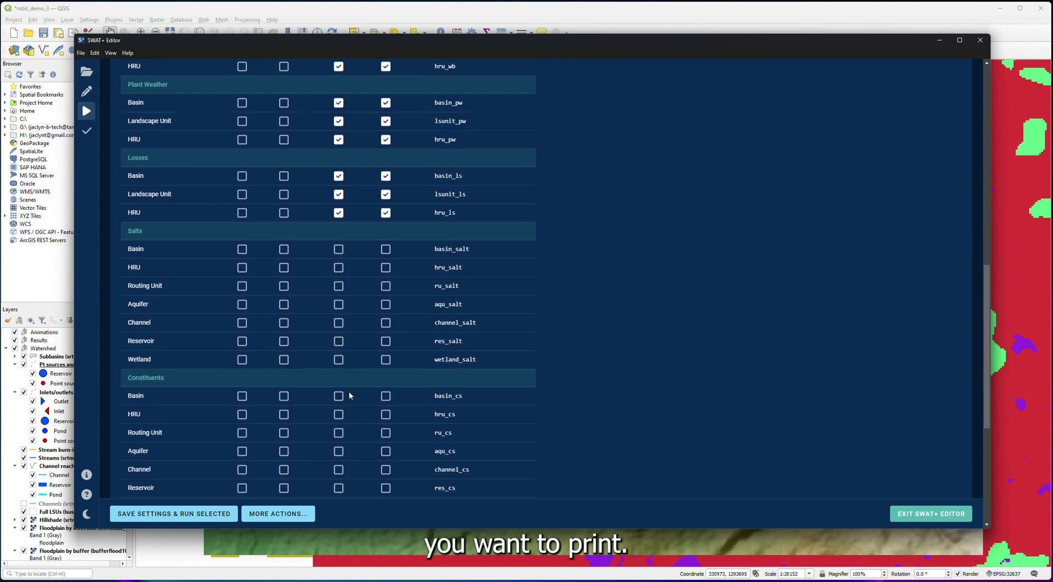
scroll(349, 392, down, 5)
scroll(350, 391, up, 8)
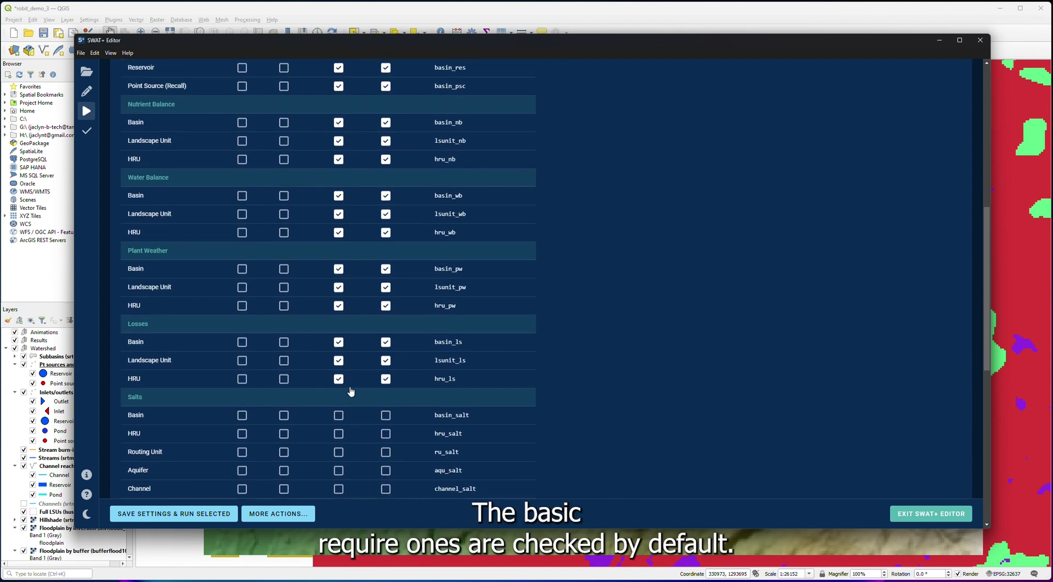
scroll(351, 390, up, 7)
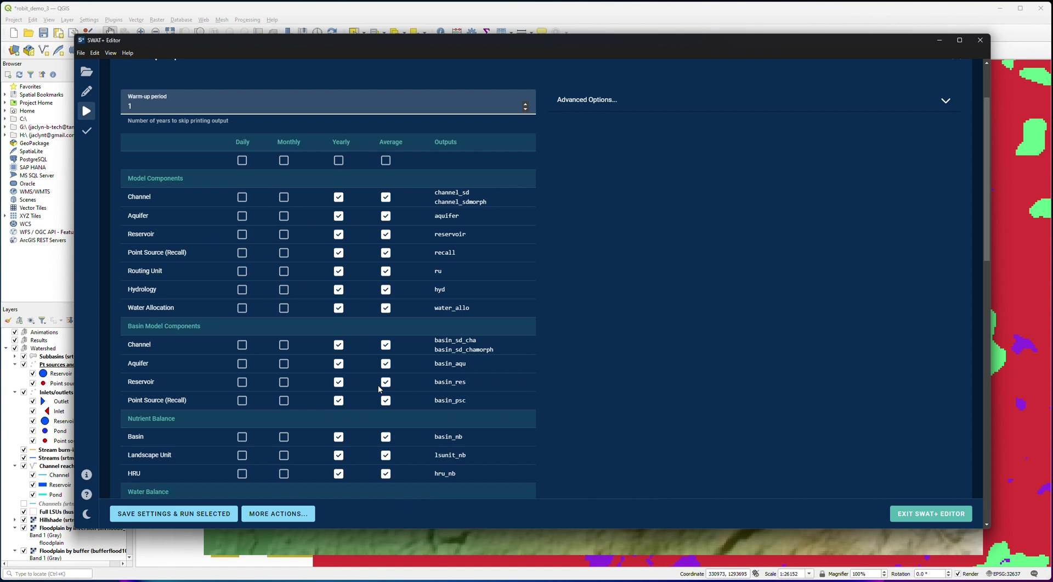
scroll(304, 357, up, 2)
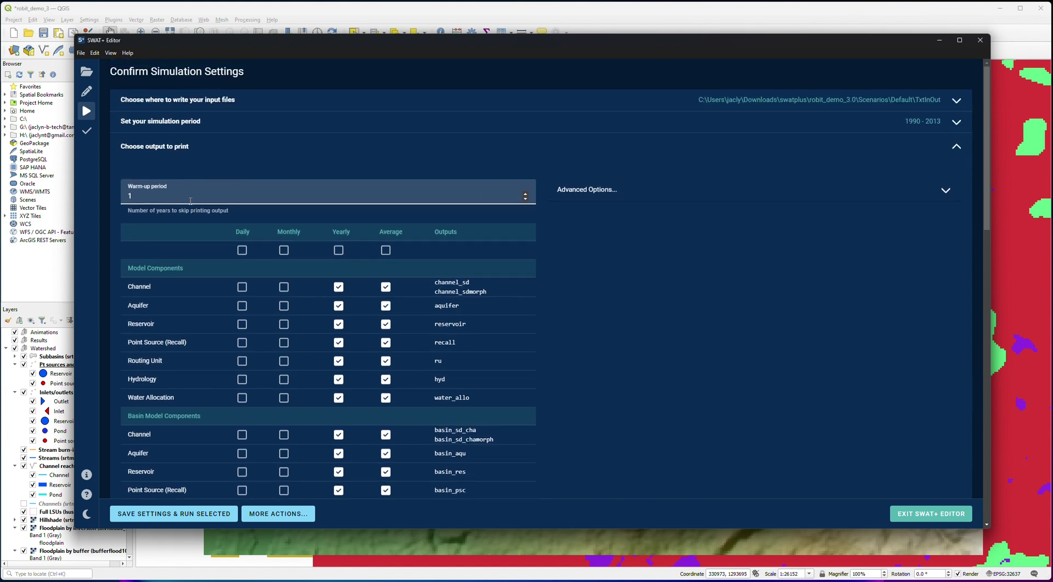
scroll(191, 363, down, 6)
scroll(191, 359, up, 5)
scroll(192, 362, up, 1)
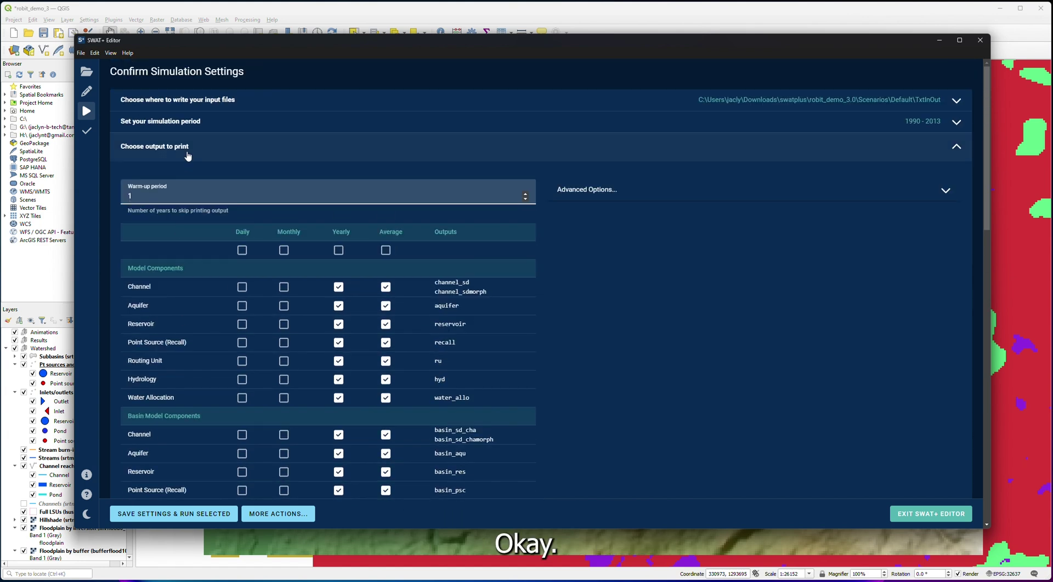
click(189, 144)
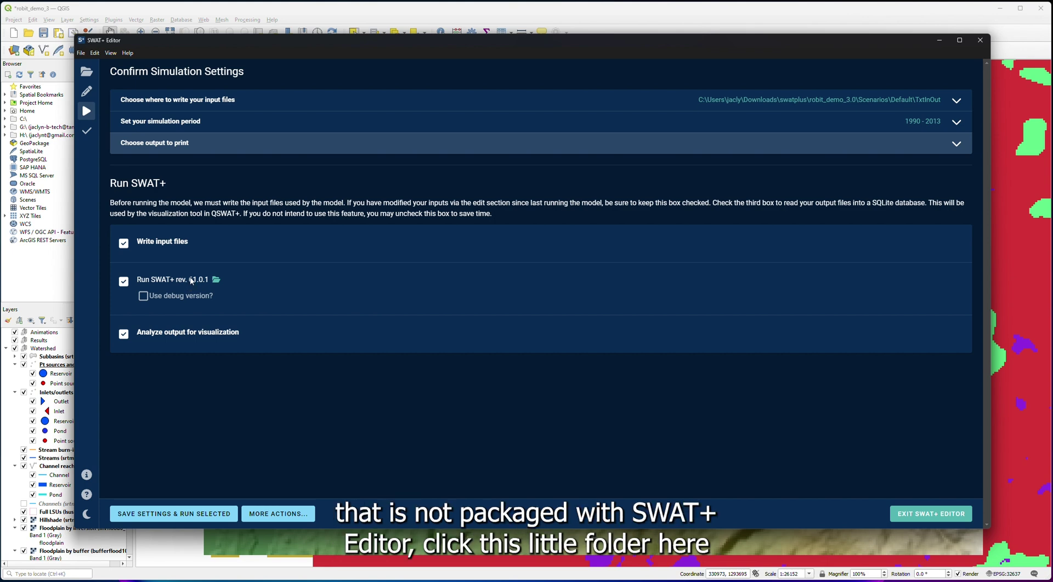
Step: View the SWAT+ executables folder and run the selected tasks: write input files, run SWAT+ rev. 61.0.1 and analyze output for visualization
click(217, 281)
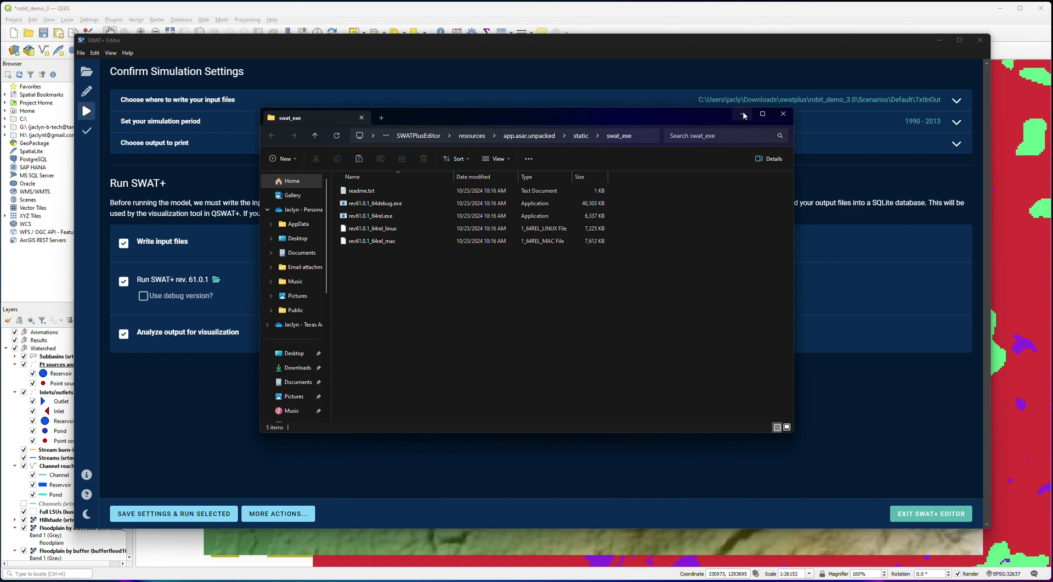
click(782, 114)
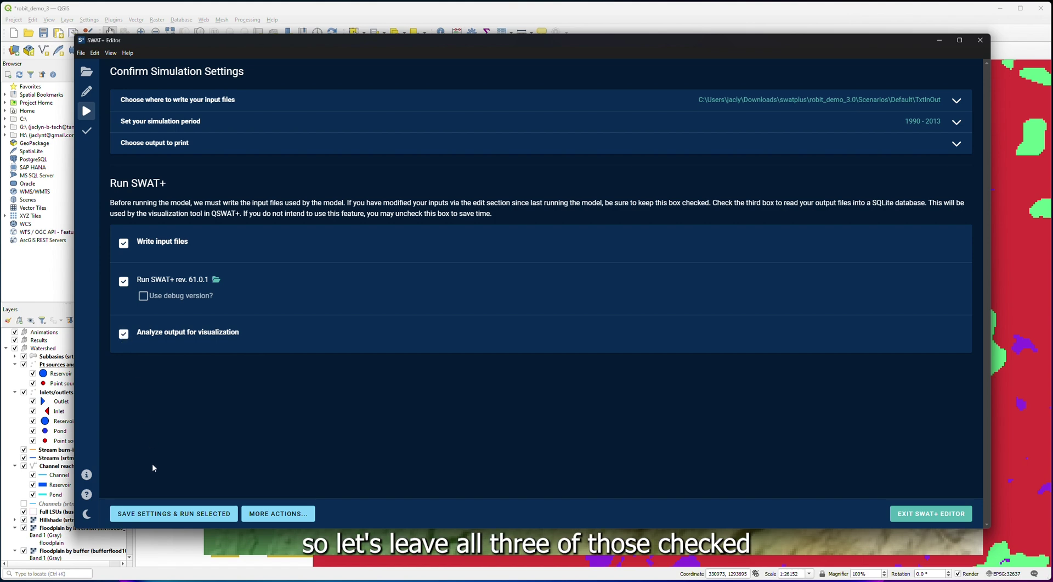
click(136, 514)
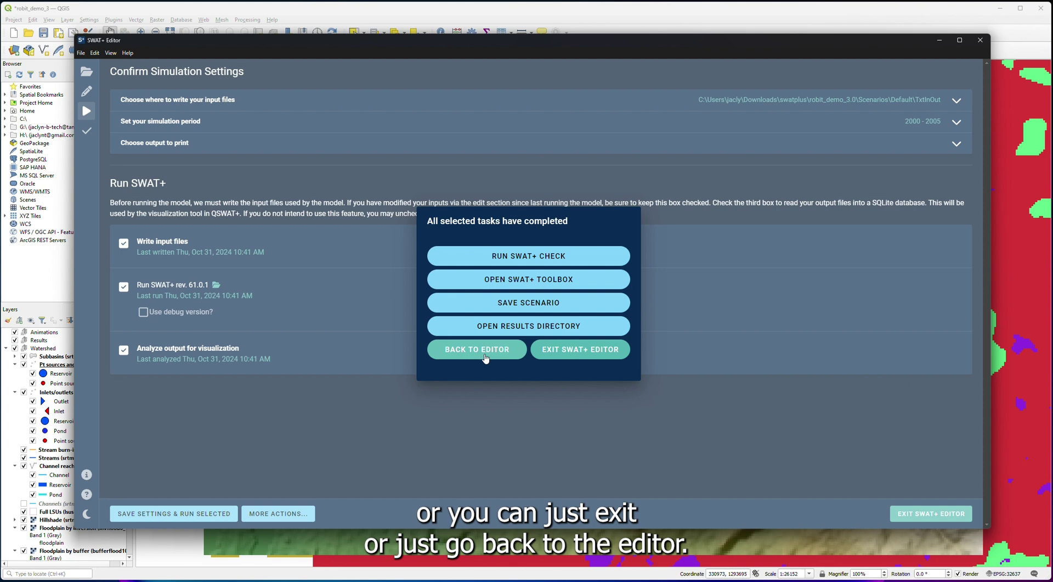
Step: Run SWAT+ Check, review its general information and hydrology results, and return to the model run settings
click(525, 259)
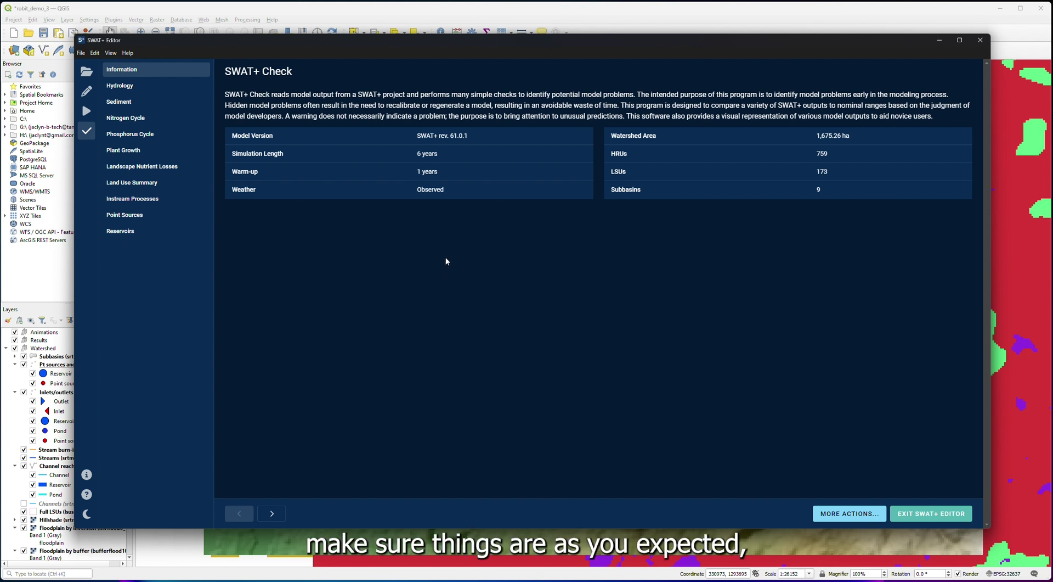
click(132, 86)
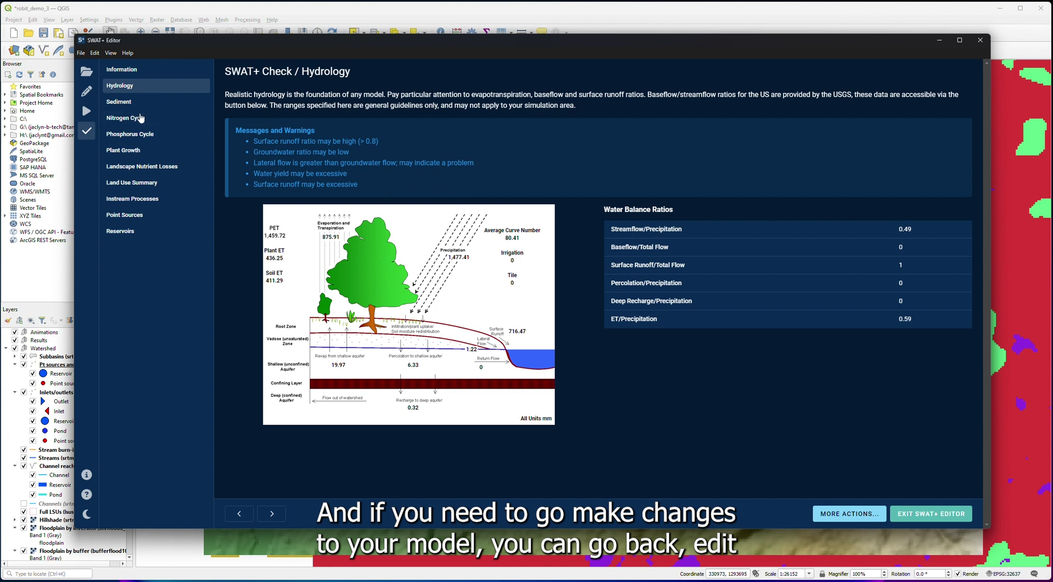
click(86, 91)
click(86, 110)
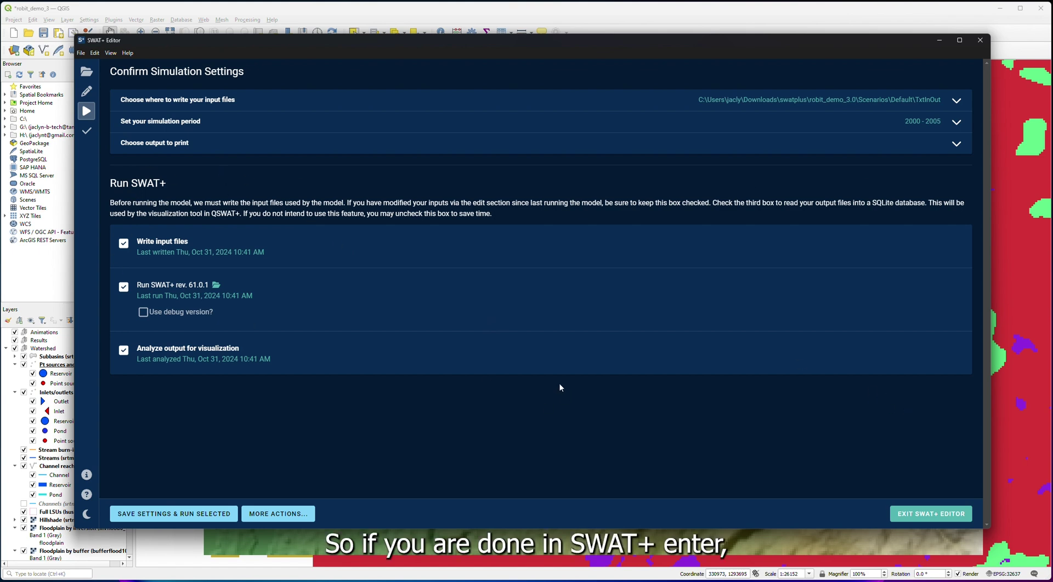
Step: Exit SWAT+ Editor and reopen it from QSWAT+, continuing to the robit_demo_3.0 project without re-importing the watershed
click(913, 518)
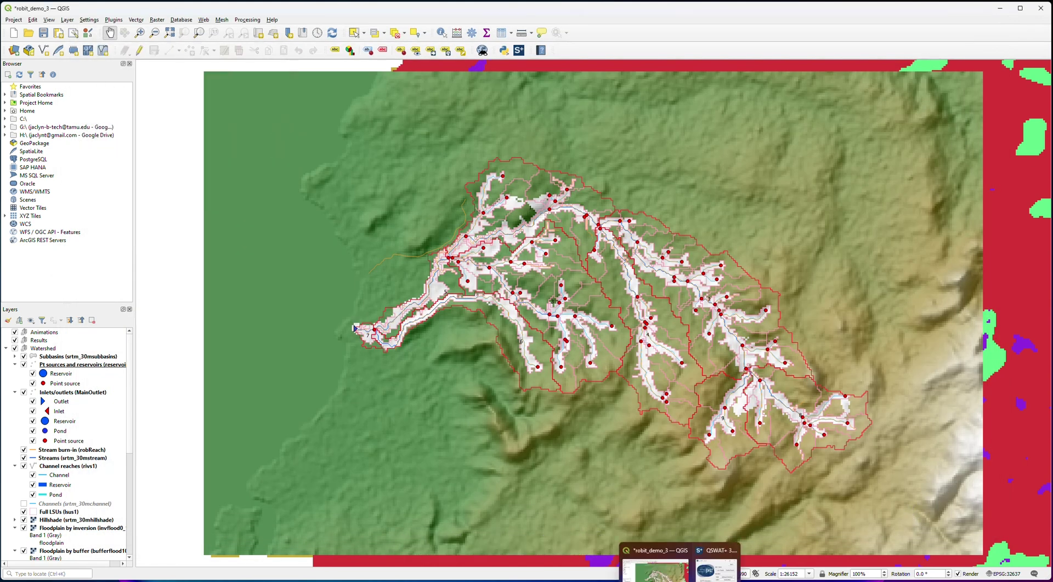
click(680, 560)
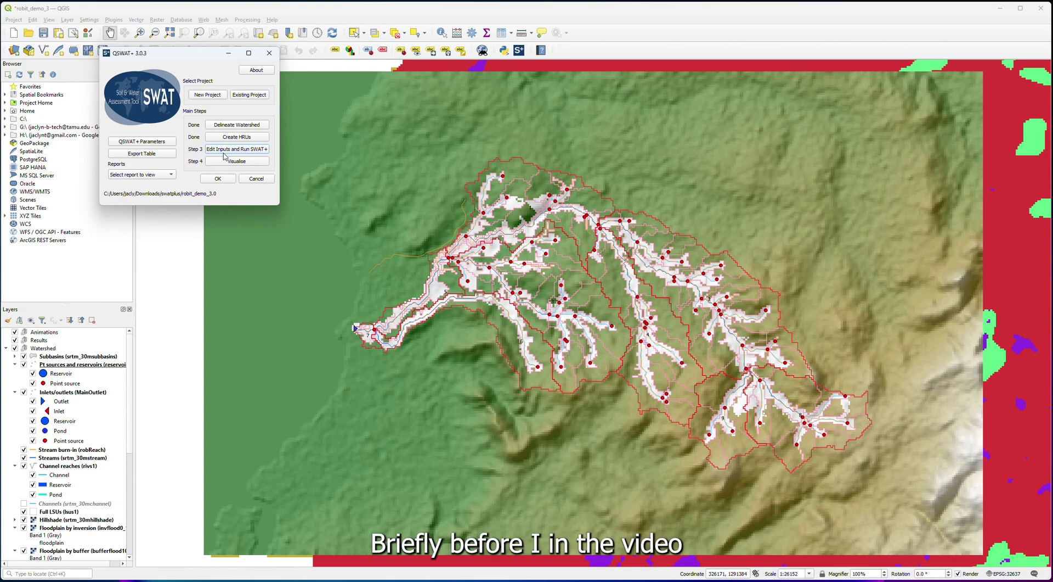
click(226, 151)
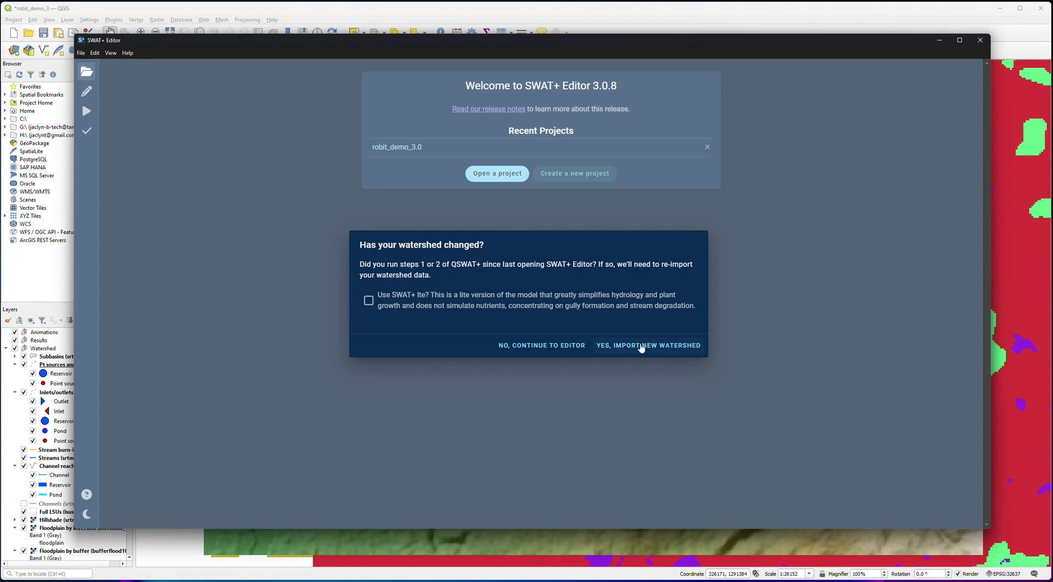
click(501, 346)
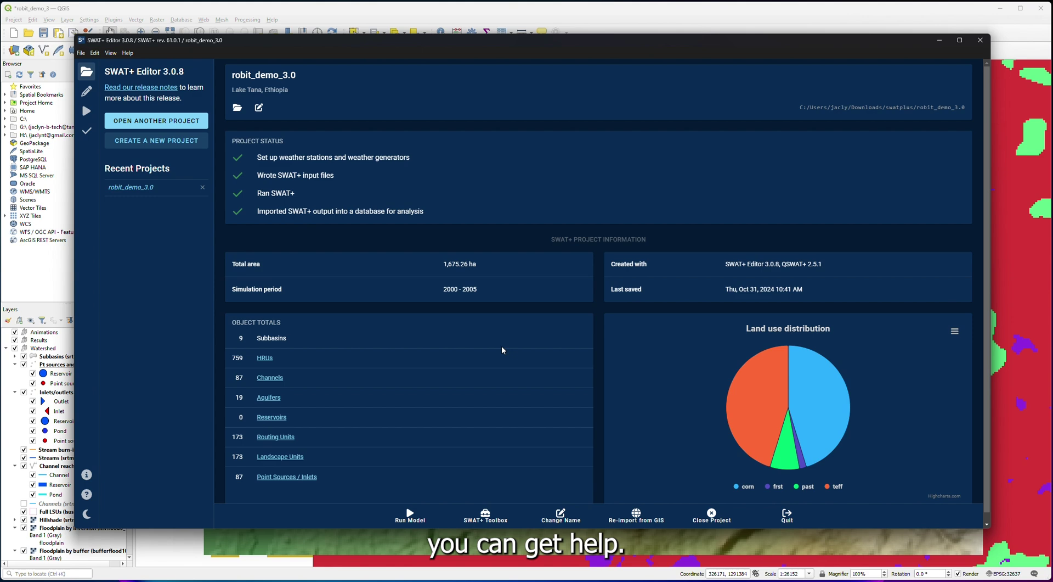
Step: Look over the available help options and open the editor's help page with troubleshooting details, documentation and user groups
click(129, 53)
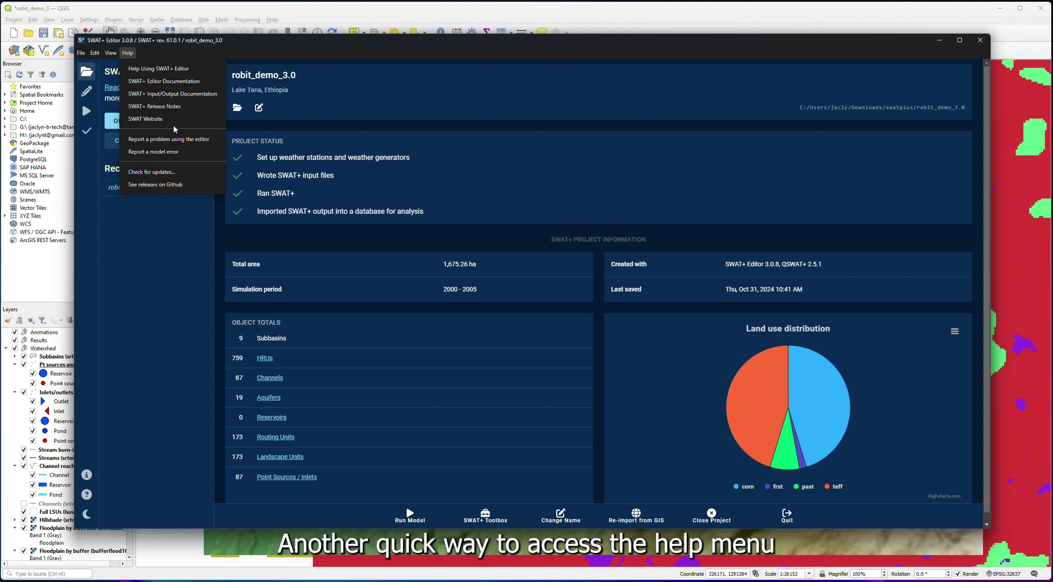
click(252, 43)
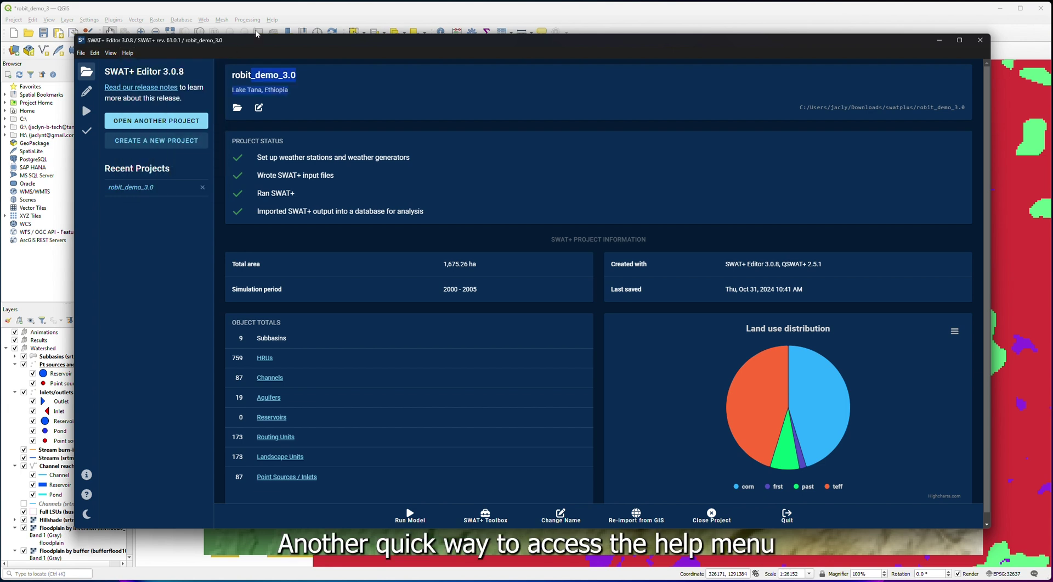
click(86, 494)
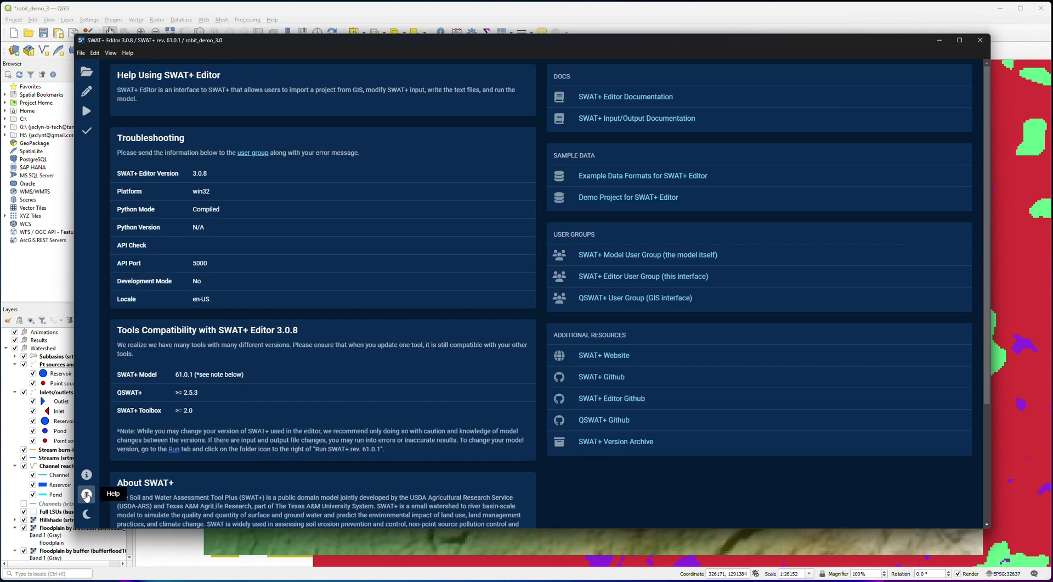